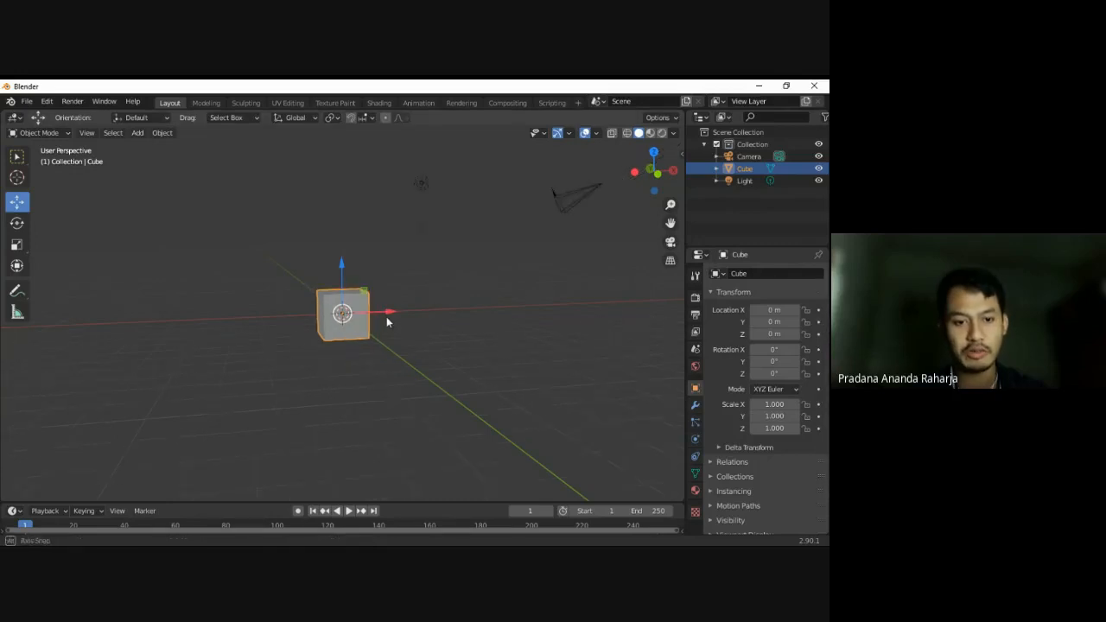
# - Examine the default cube from several angles and distances in the 3D view
pyautogui.moveTo(386, 317); pyautogui.dragTo(432, 308, button='middle')
pyautogui.moveTo(357, 330); pyautogui.dragTo(396, 303, button='middle')
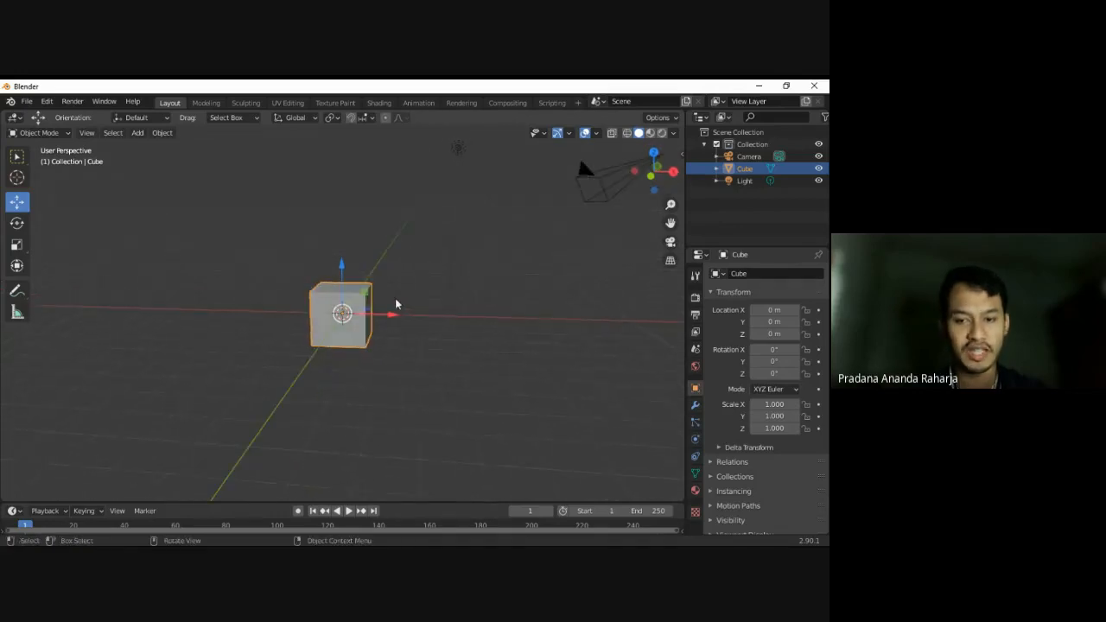
pyautogui.moveTo(349, 343); pyautogui.dragTo(385, 303, button='middle')
pyautogui.scroll(6, 374, 312)
pyautogui.scroll(-3, 371, 308)
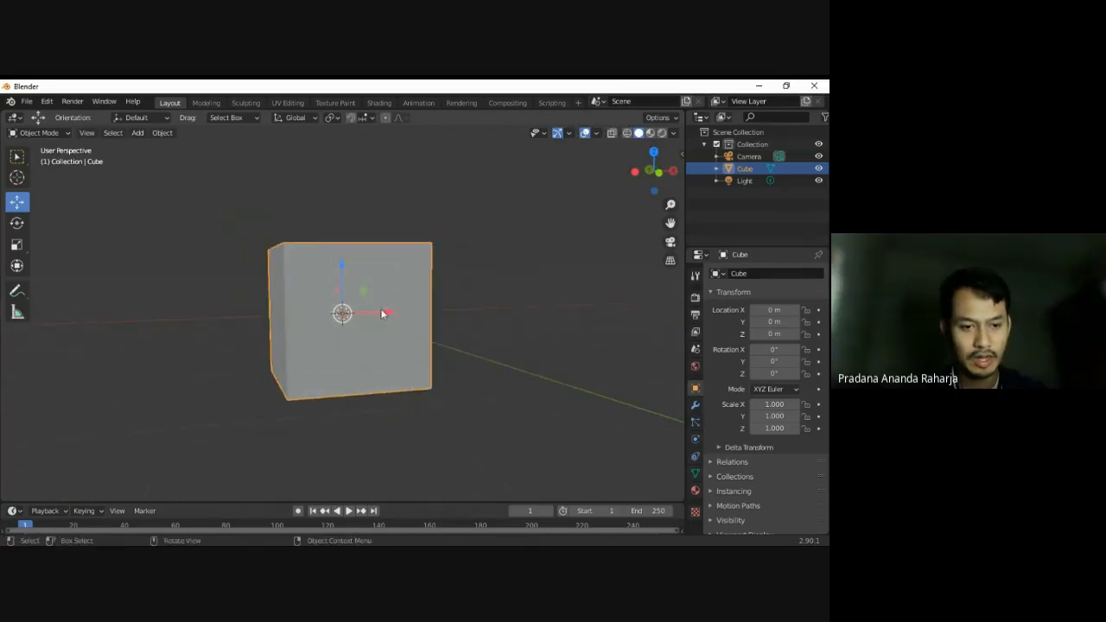
pyautogui.scroll(-1, 383, 313)
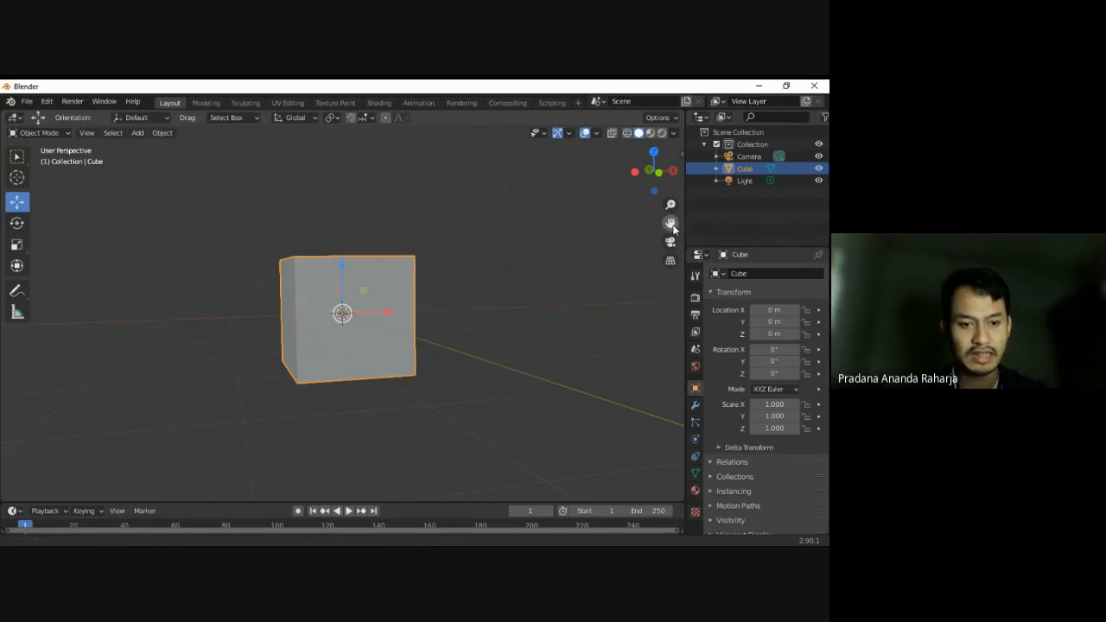
pyautogui.moveTo(671, 224); pyautogui.dragTo(601, 222)
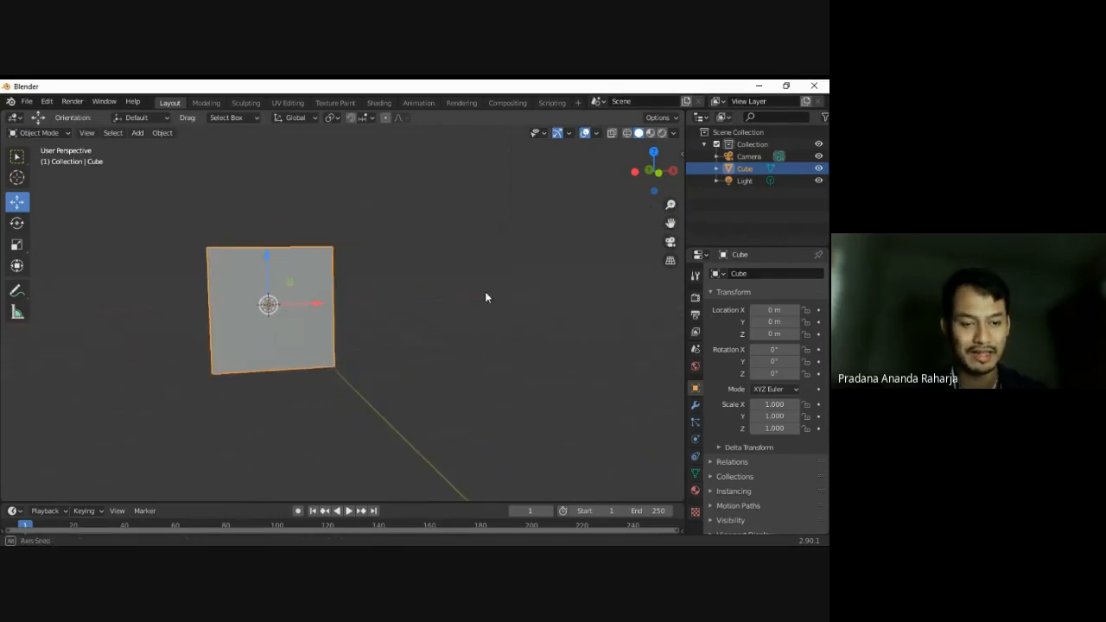
pyautogui.moveTo(485, 297); pyautogui.dragTo(391, 294, button='middle')
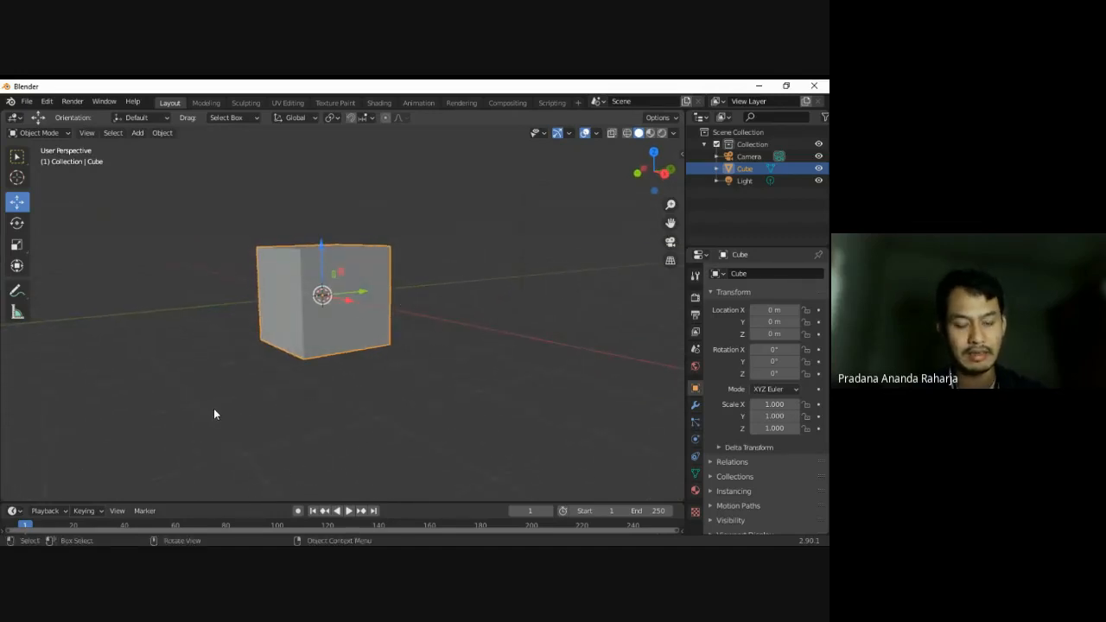
# - Set the cube's Z location to 1 m
pyautogui.click(768, 333)
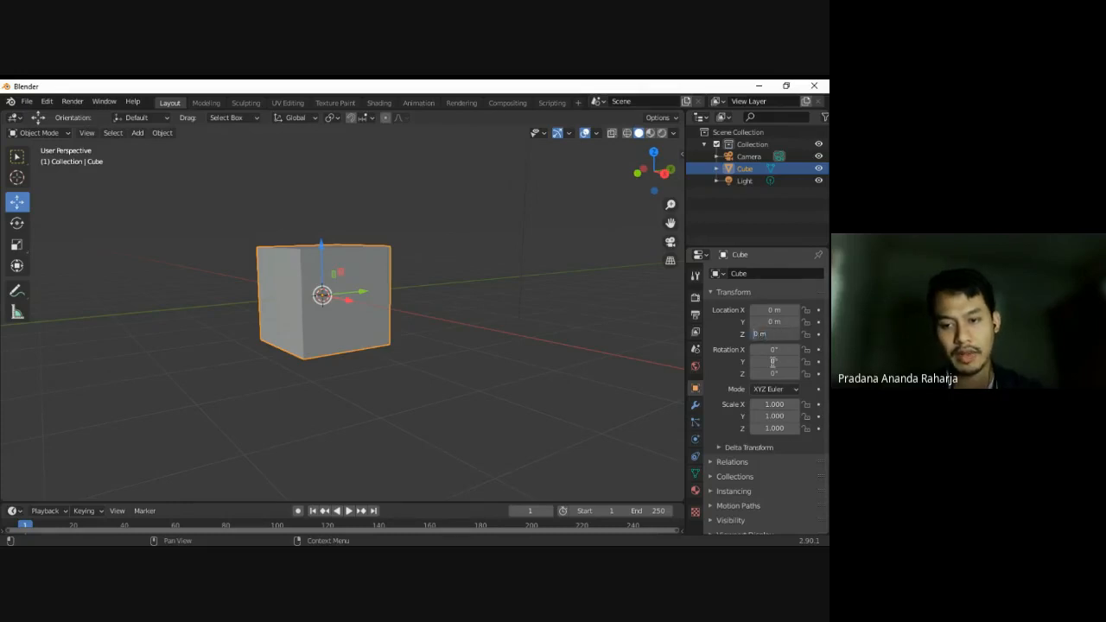
pyautogui.write('1')
pyautogui.press('Return')
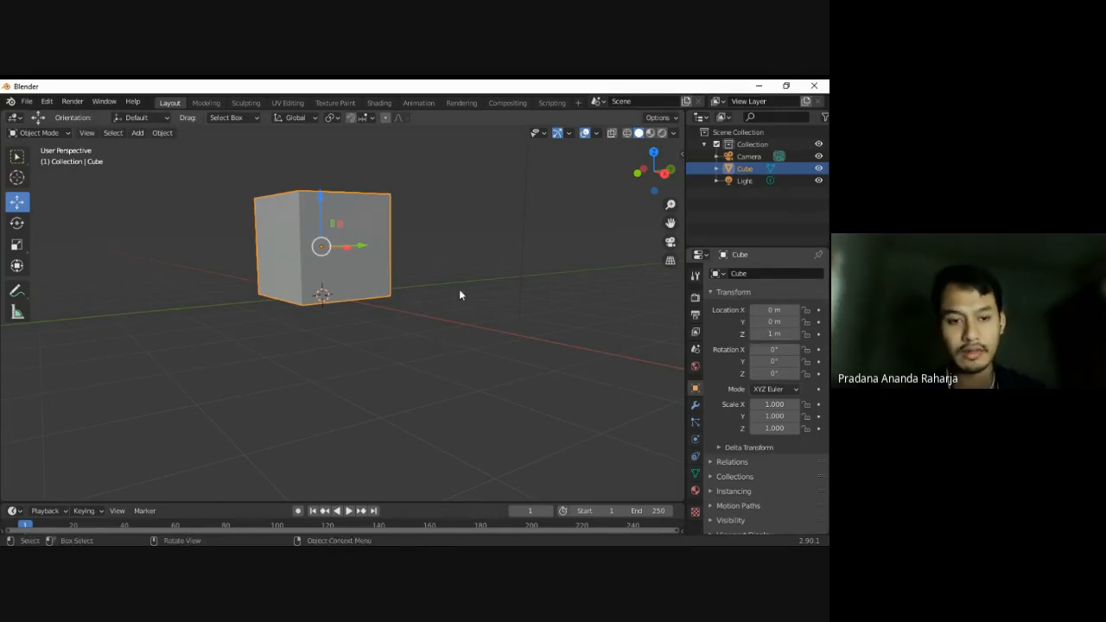
pyautogui.moveTo(459, 294); pyautogui.dragTo(180, 297, button='middle')
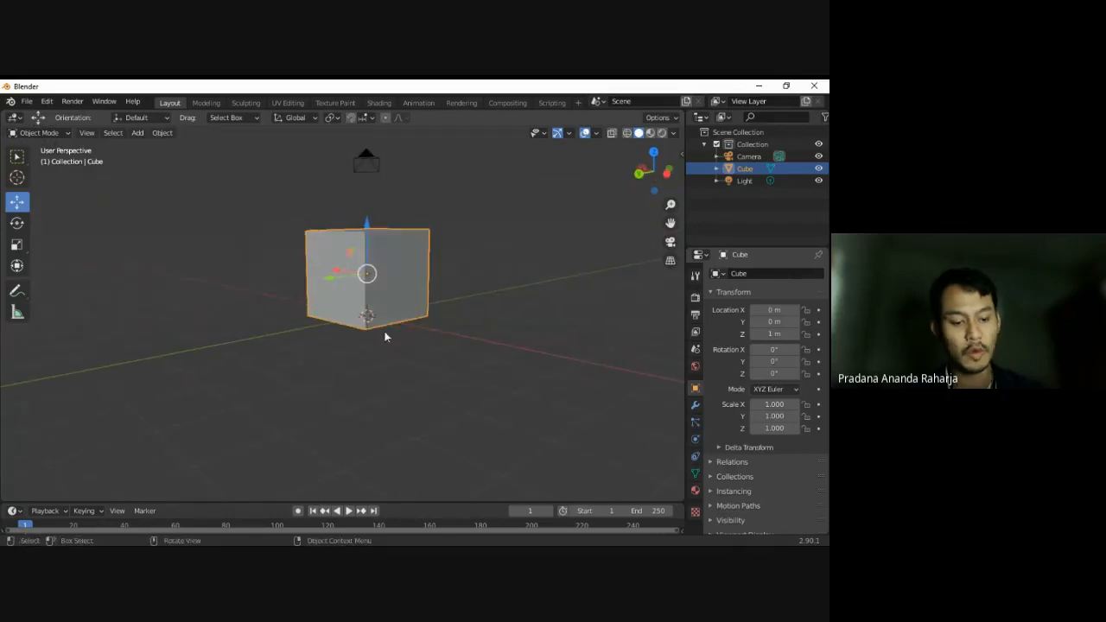
pyautogui.hotkey('shift', 'a')
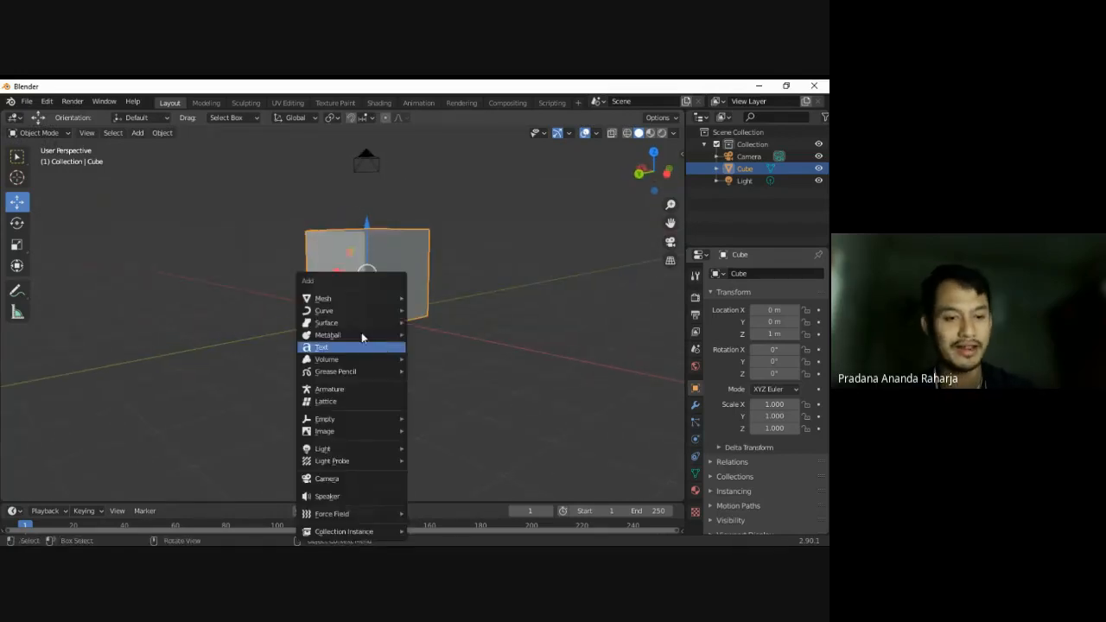
pyautogui.moveTo(350, 299)
pyautogui.moveTo(327, 325)
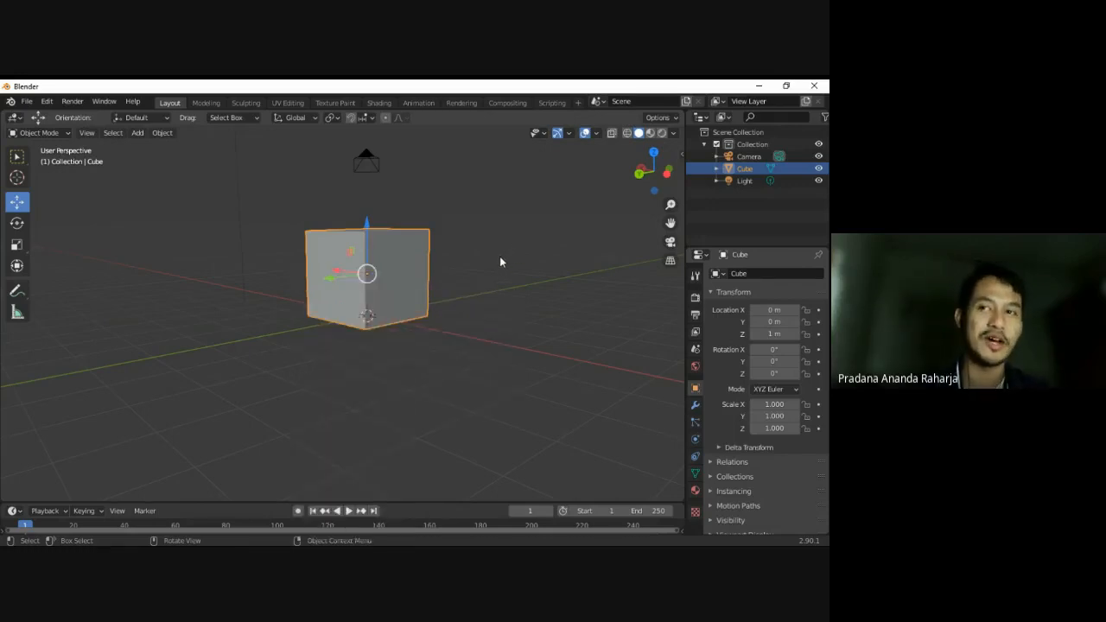
# - Add a UV sphere and move it out of the cube along the Y axis to about 2.65 m
pyautogui.moveTo(499, 262); pyautogui.dragTo(489, 302, button='middle')
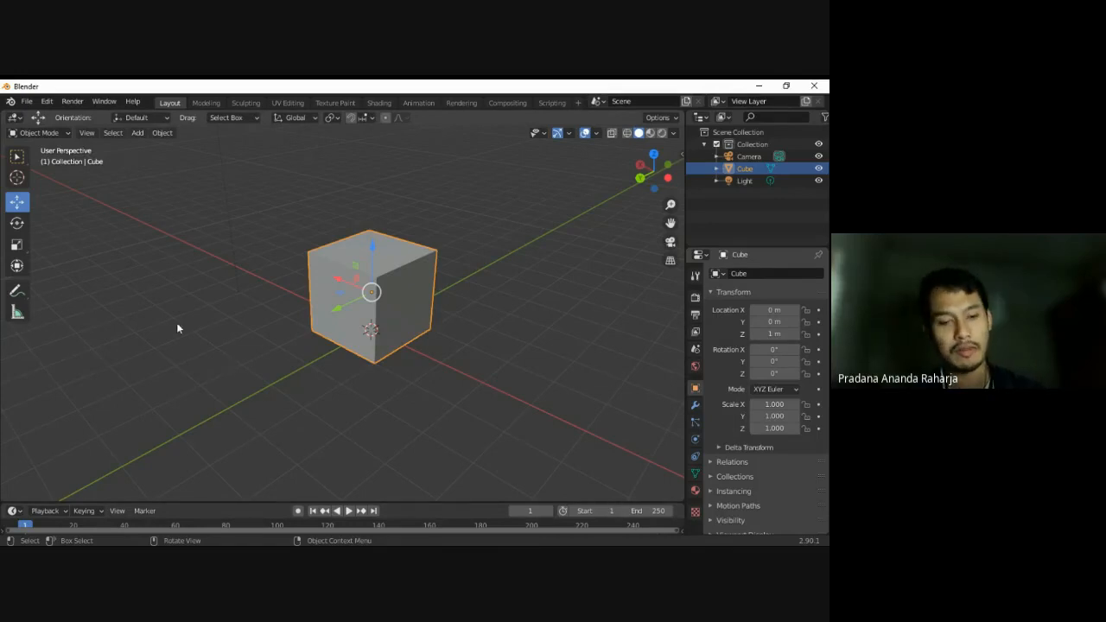
pyautogui.moveTo(349, 343); pyautogui.dragTo(245, 318, button='middle')
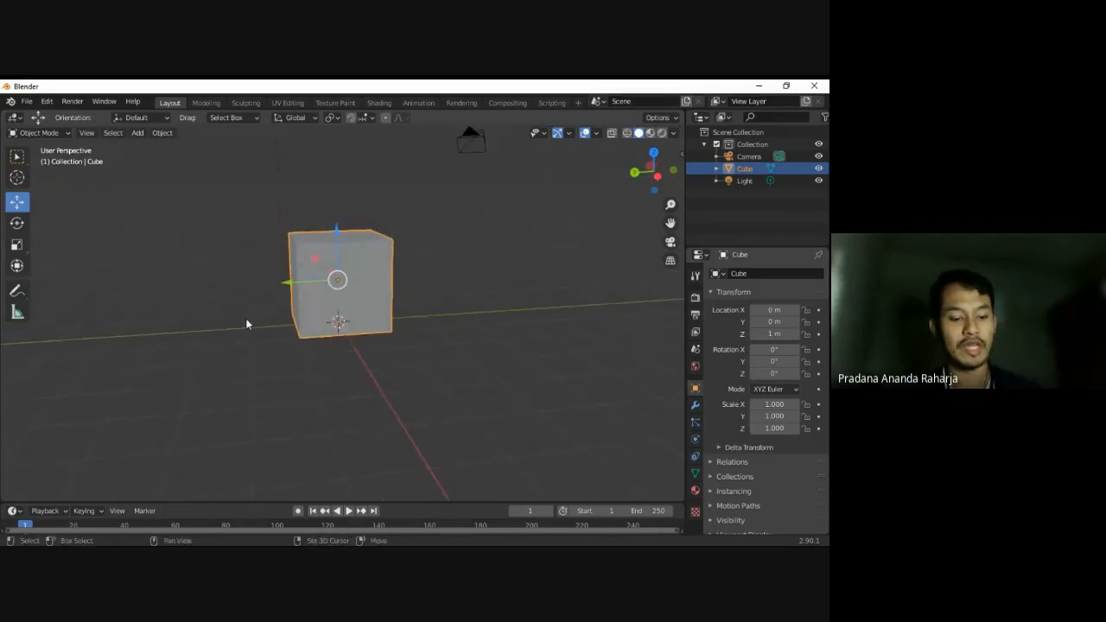
pyautogui.hotkey('shift', 'a')
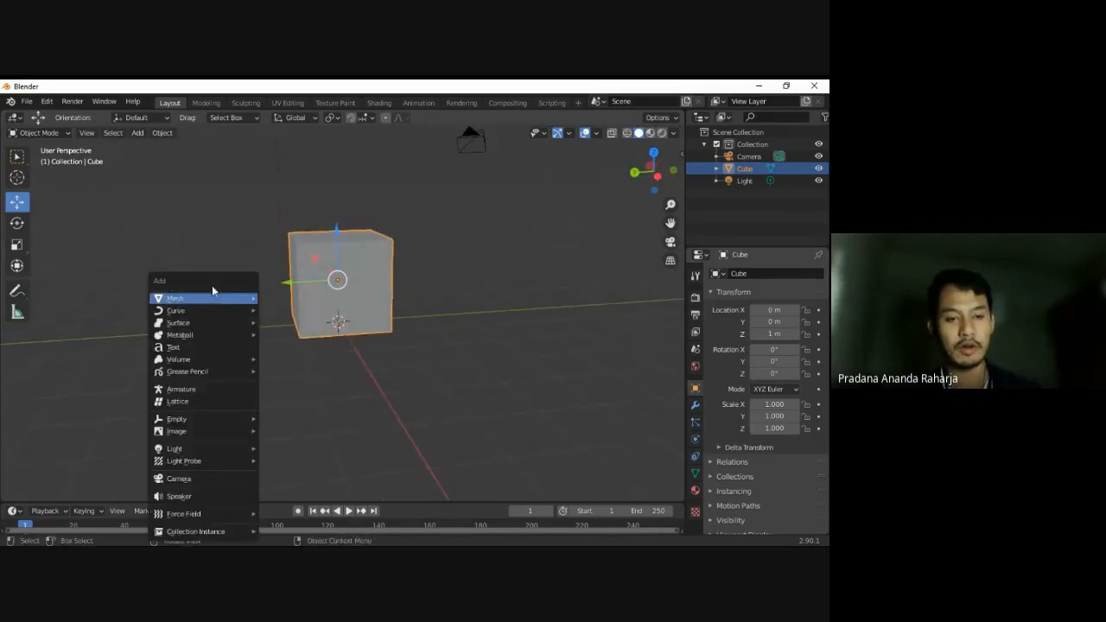
pyautogui.moveTo(226, 299)
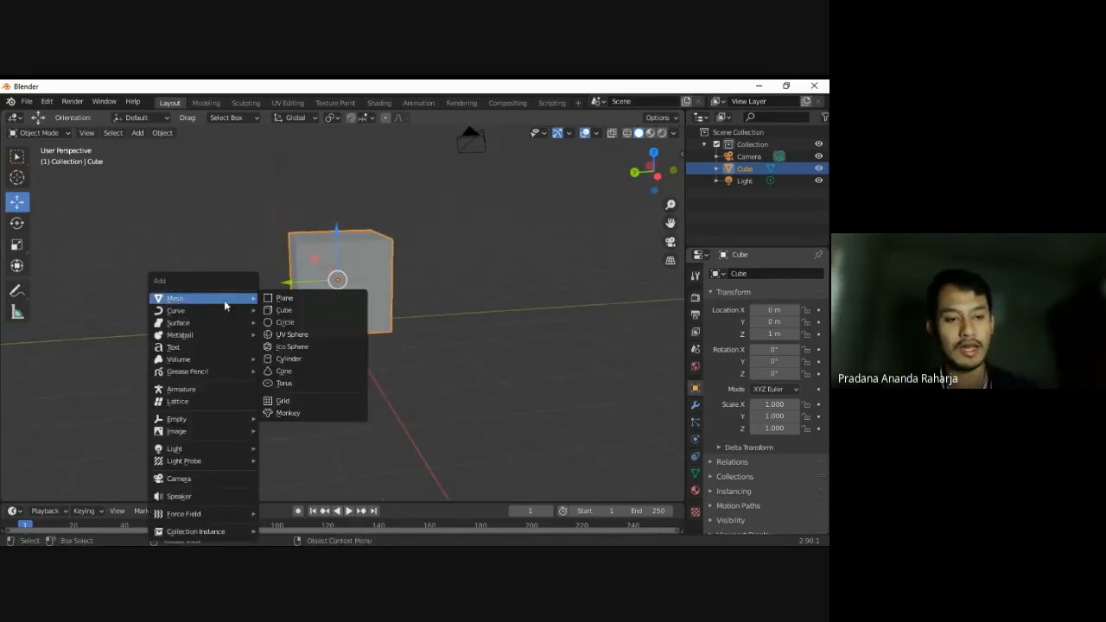
pyautogui.click(304, 336)
pyautogui.press('g')
pyautogui.moveTo(300, 323); pyautogui.dragTo(192, 331)
pyautogui.click(191, 332)
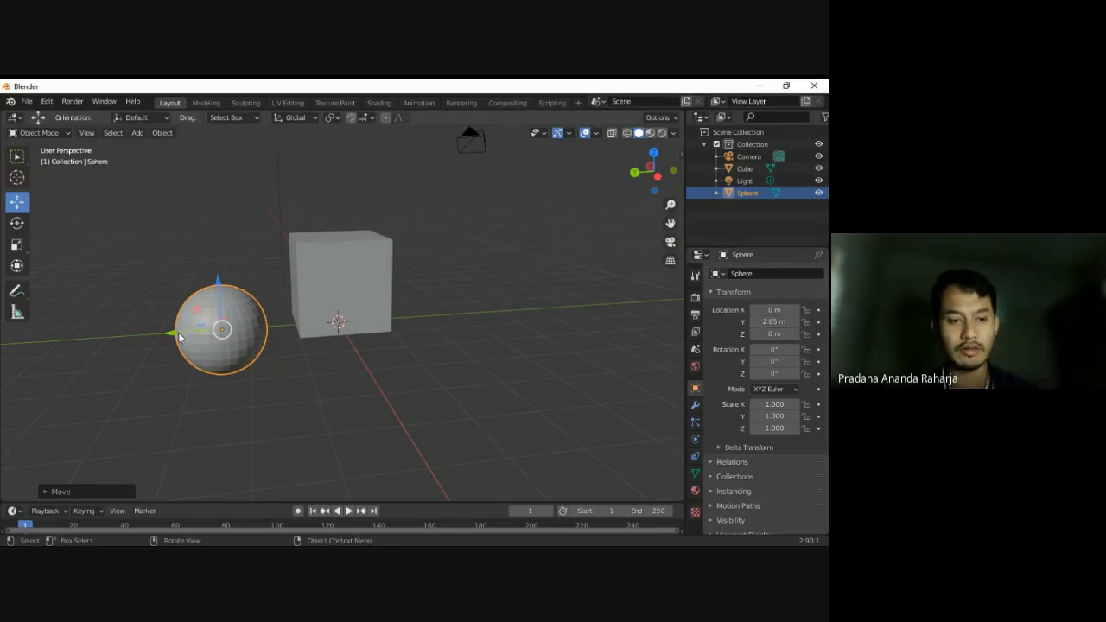
# - Shift the sphere along the Y axis to about 2.72 m and set its Z location to 1 m
pyautogui.moveTo(179, 337); pyautogui.dragTo(155, 333)
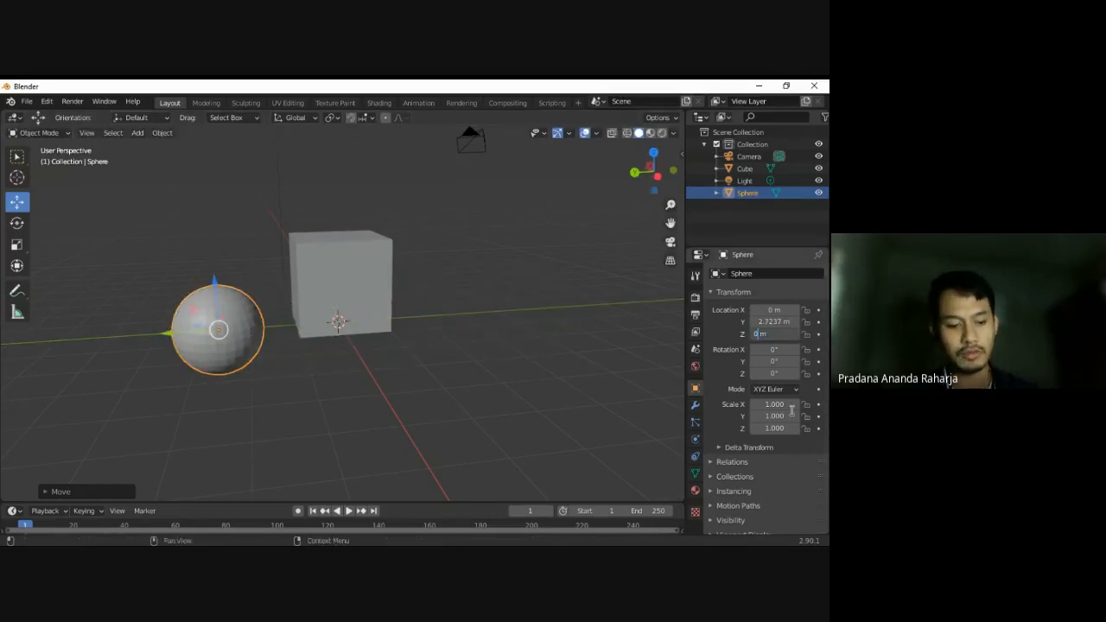
pyautogui.press('Return')
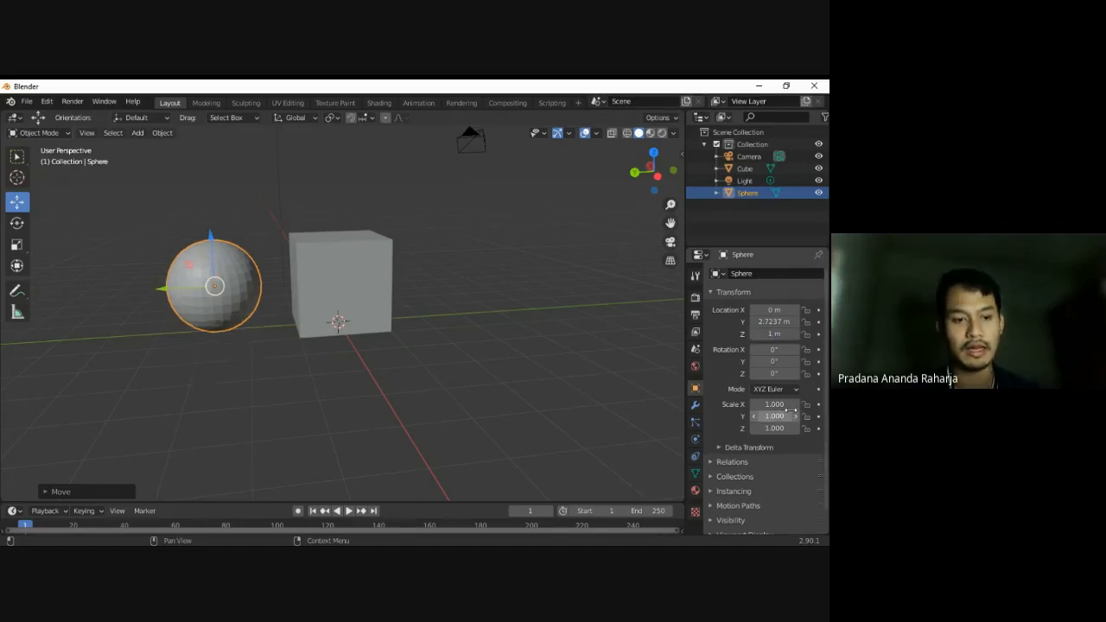
pyautogui.click(209, 357)
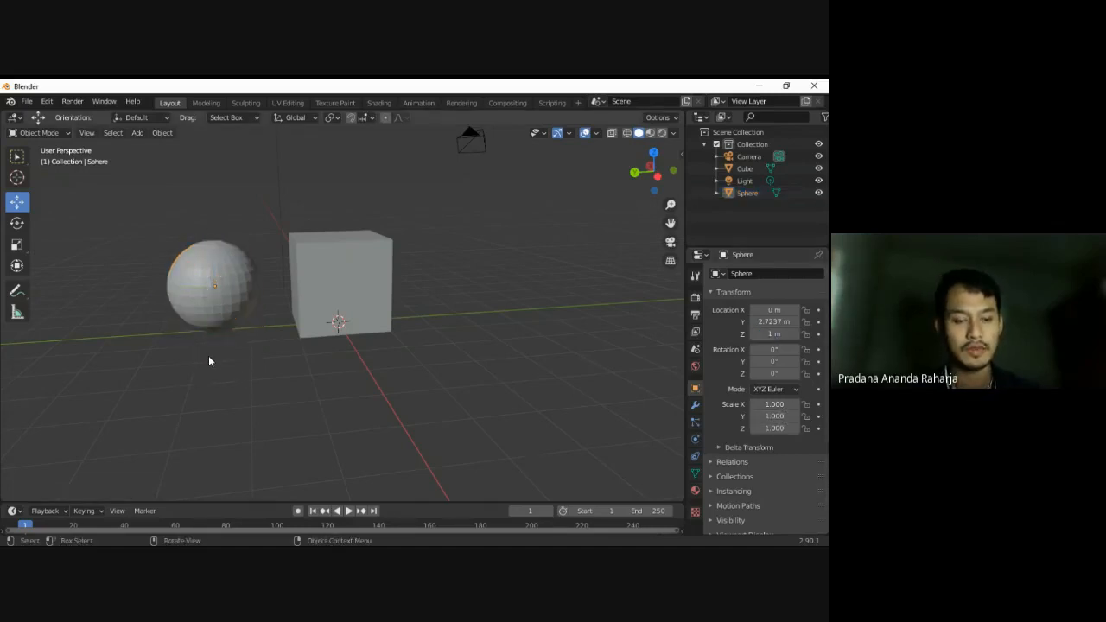
# - Add a cylinder and move it along the Y axis to about -3.79 m, on the cube's opposite side from the sphere
pyautogui.scroll(-2, 208, 355)
pyautogui.rightClick(208, 354)
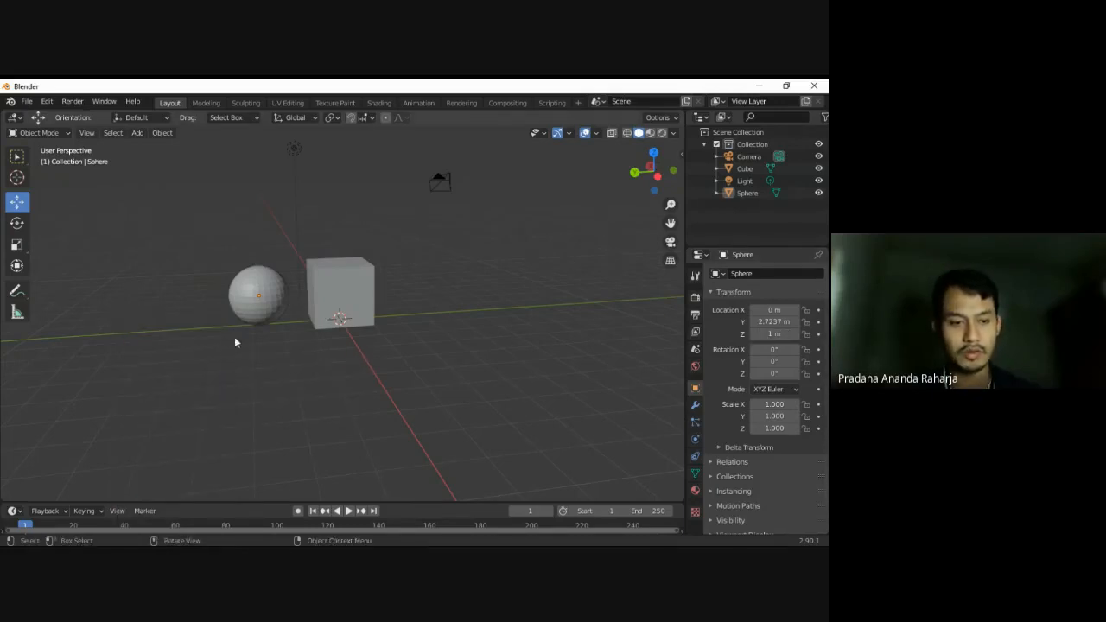
pyautogui.hotkey('shift', 'a')
pyautogui.moveTo(197, 299)
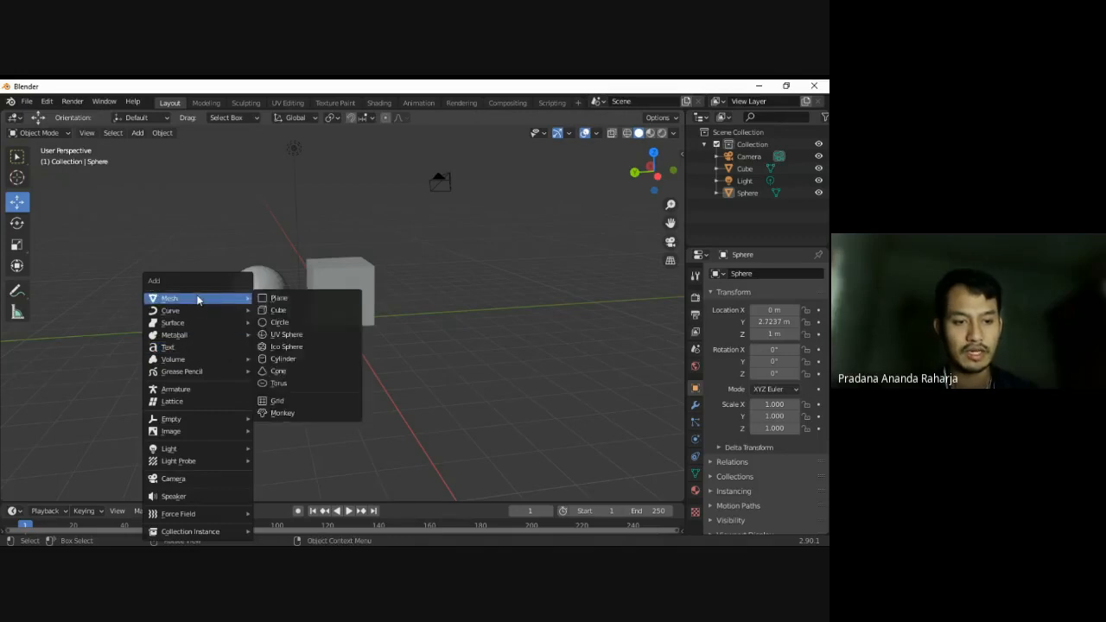
pyautogui.click(293, 358)
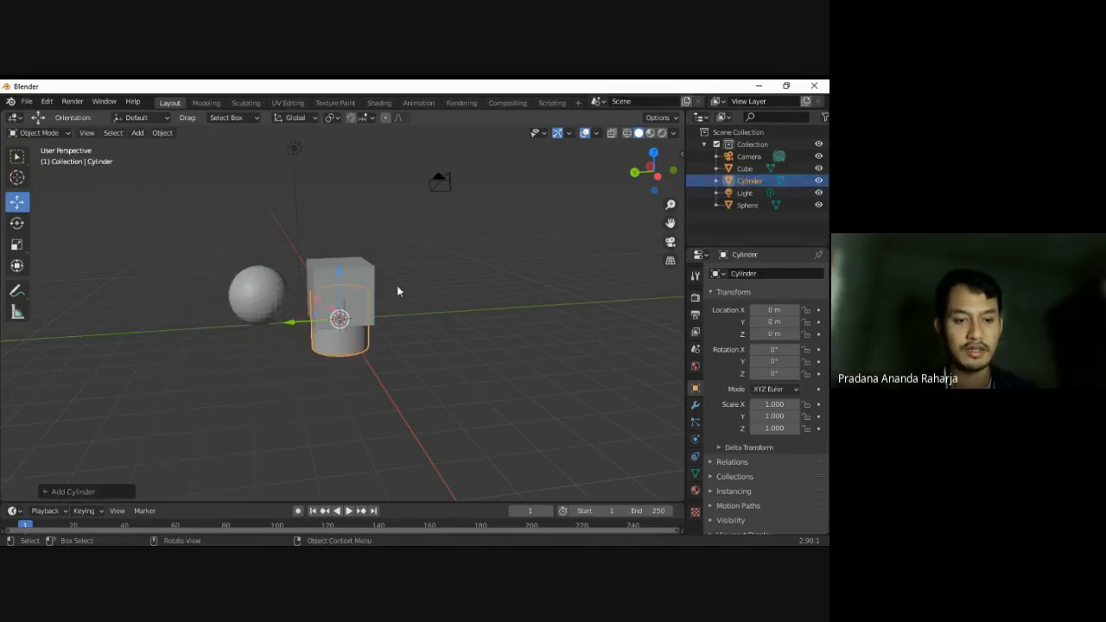
pyautogui.moveTo(301, 325); pyautogui.dragTo(403, 325)
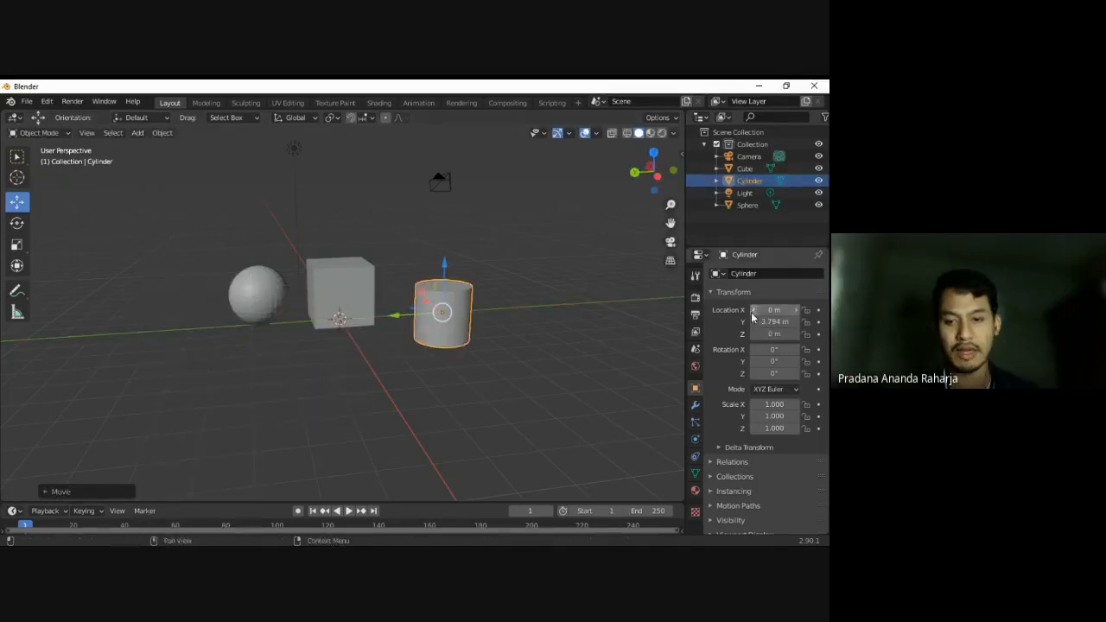
# - Set the cylinder's Z location to 1 m
pyautogui.click(771, 334)
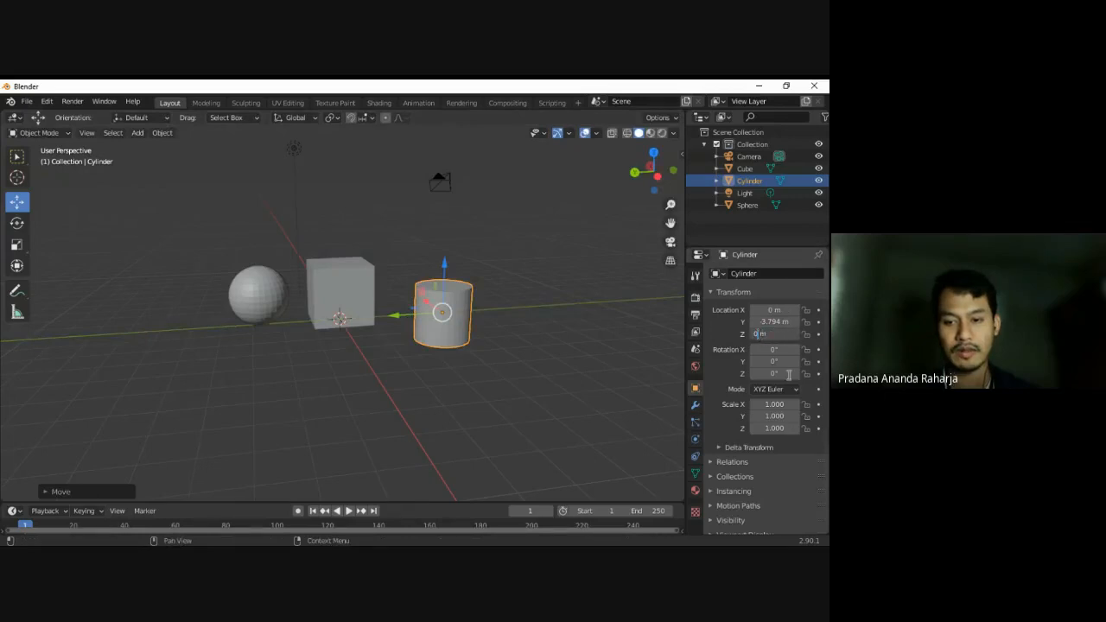
pyautogui.write('1')
pyautogui.press('Return')
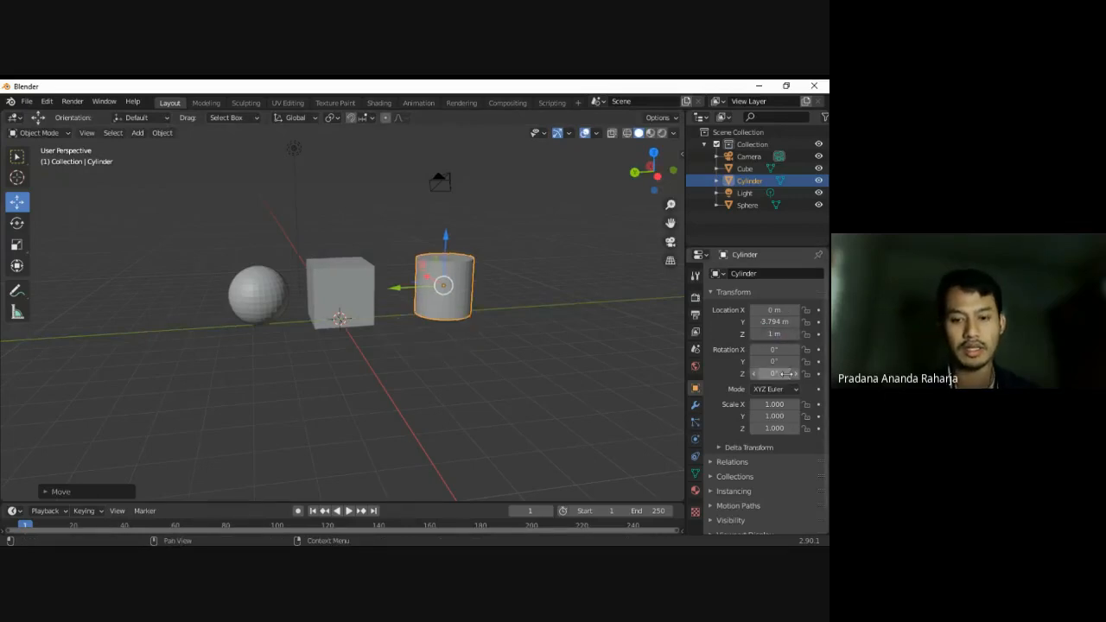
# - Add a cone mesh and set its Z location to 1 m
pyautogui.rightClick(193, 338)
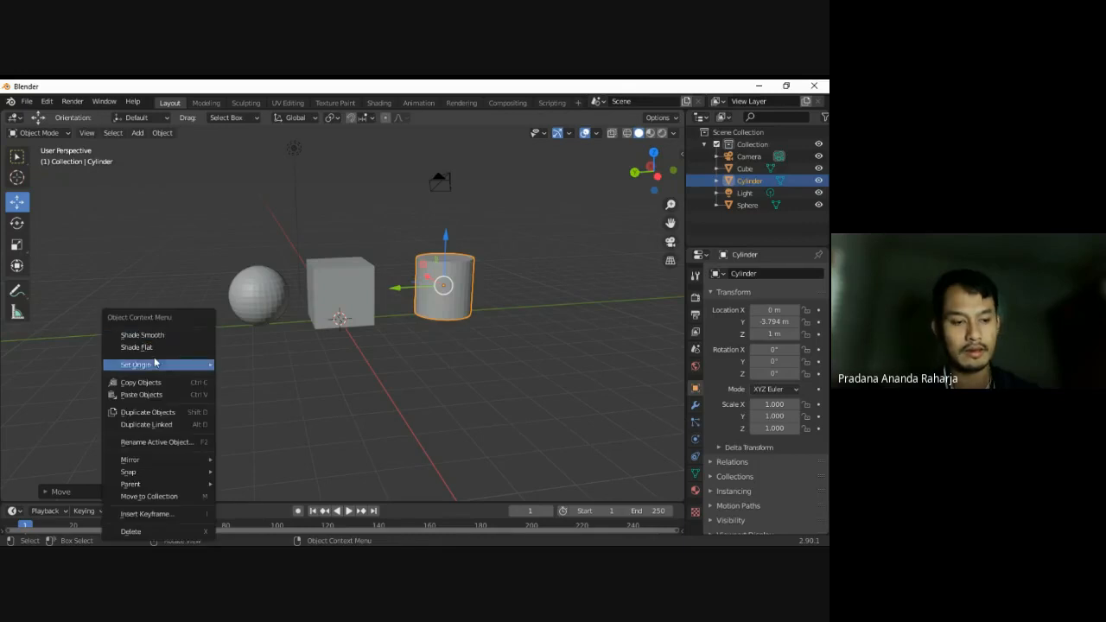
pyautogui.hotkey('shift', 'a')
pyautogui.moveTo(101, 373)
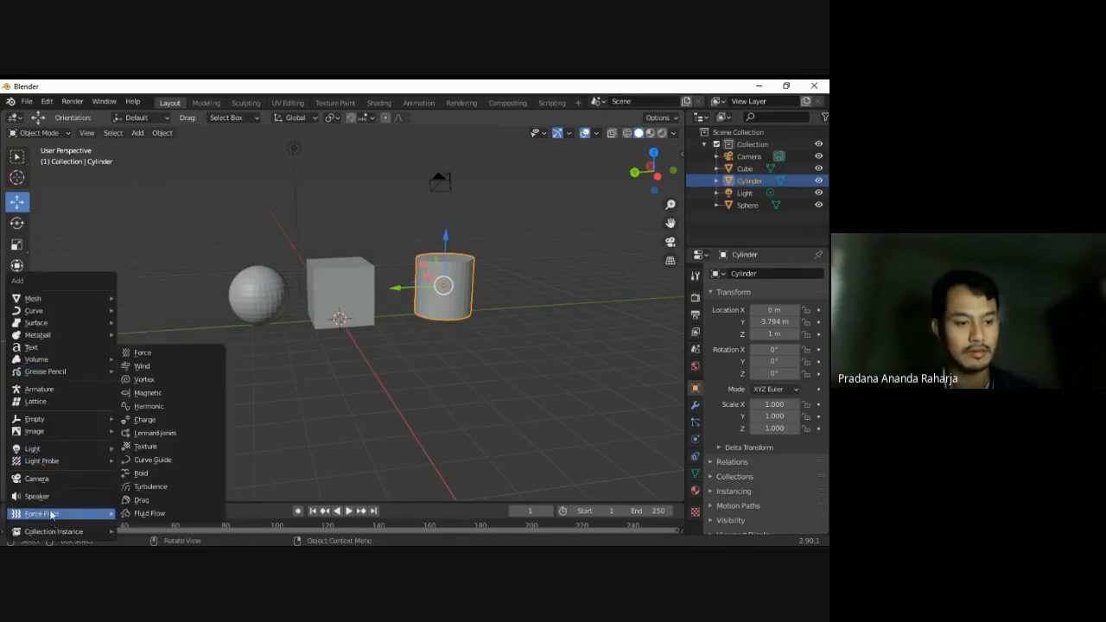
pyautogui.moveTo(44, 359)
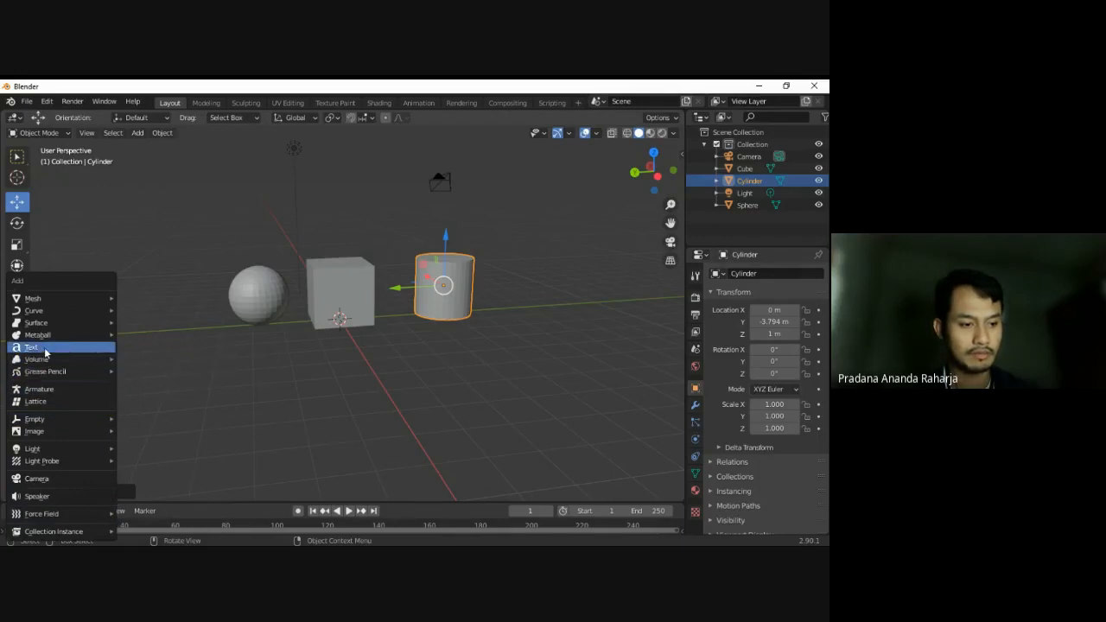
pyautogui.moveTo(101, 294)
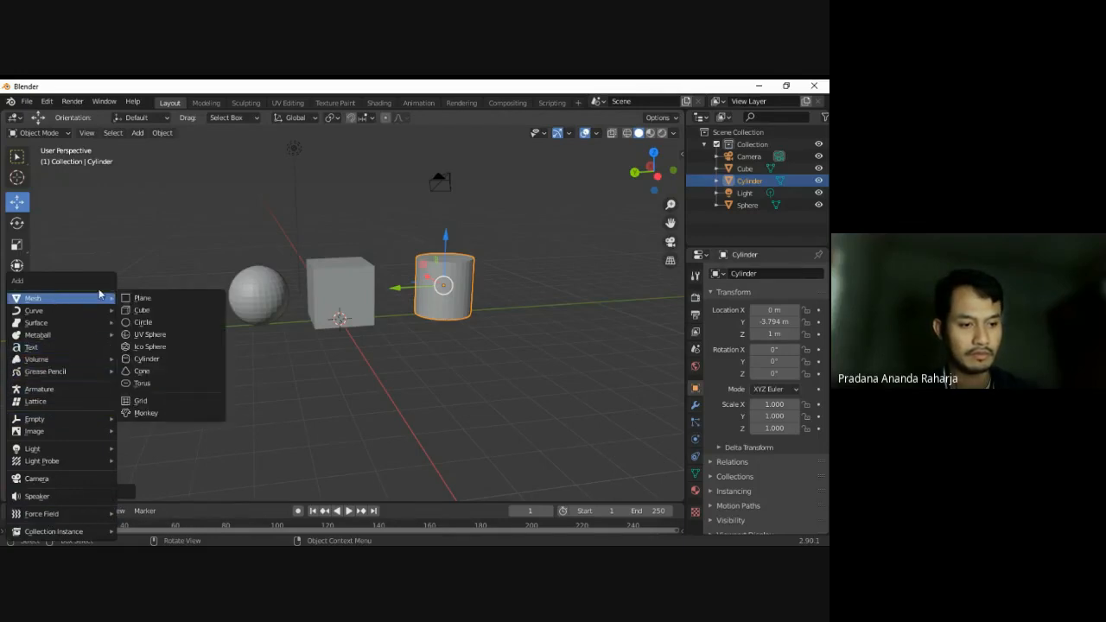
pyautogui.click(159, 372)
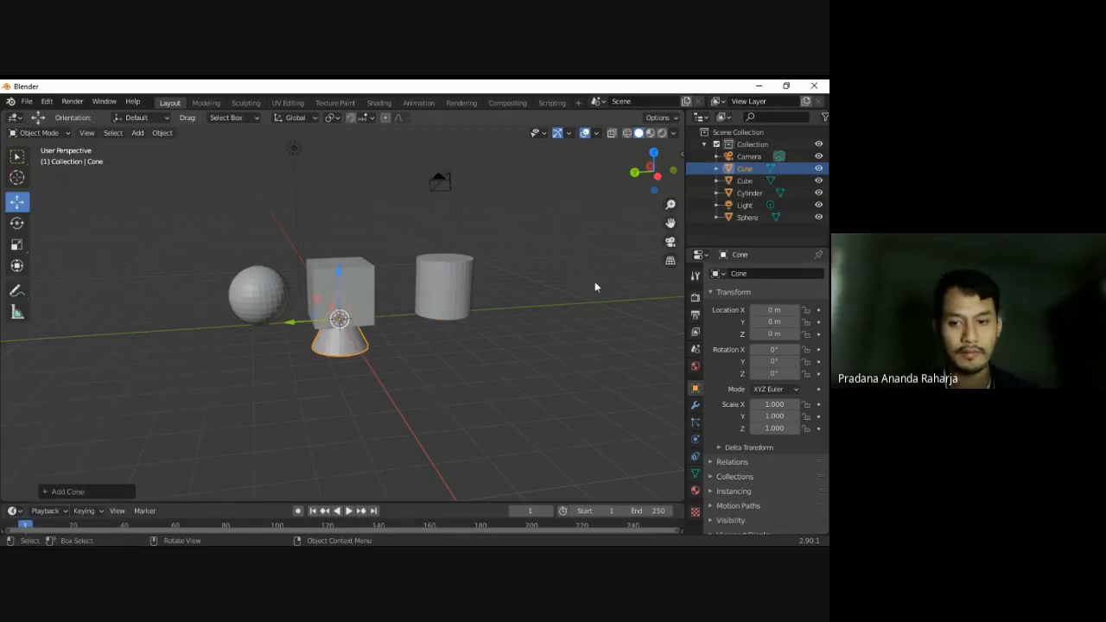
pyautogui.click(774, 334)
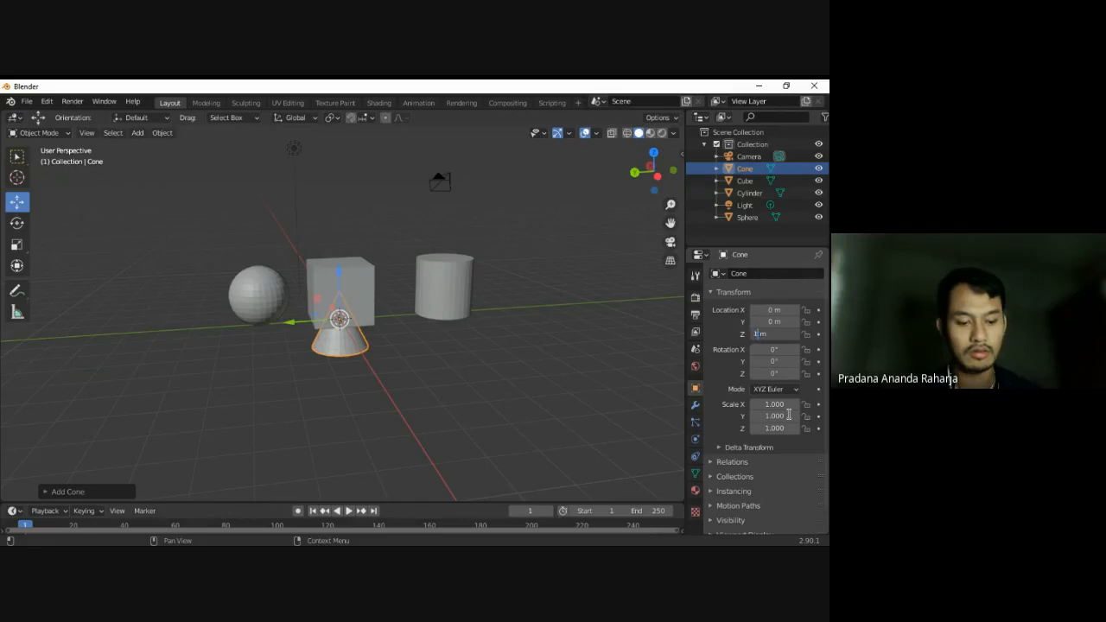
pyautogui.press('Return')
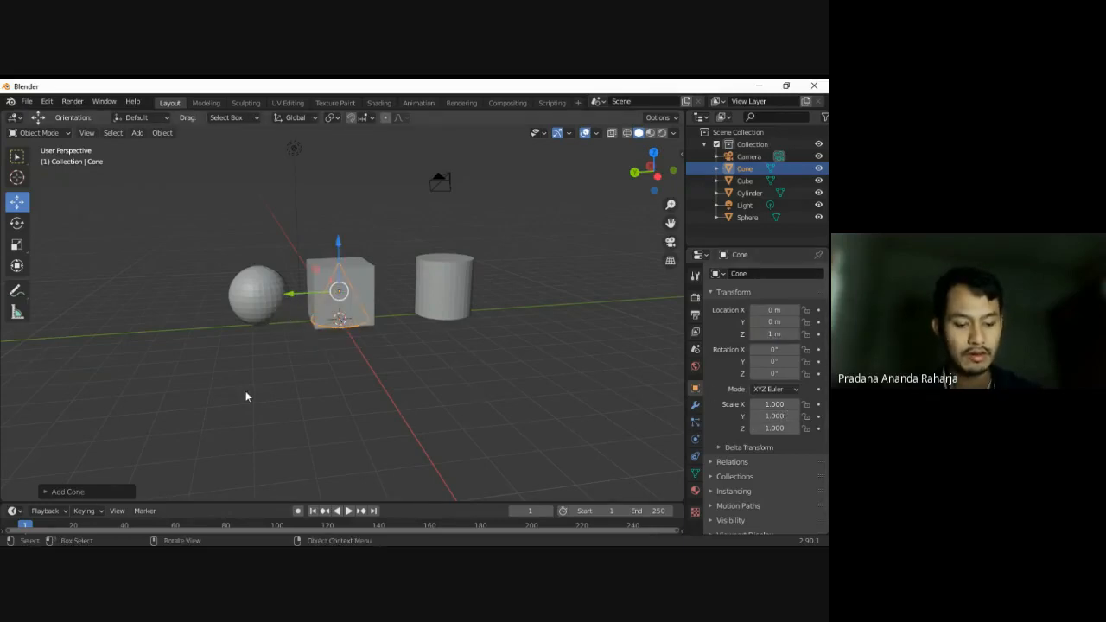
# - Switch the viewport to wireframe and move the cone out of the cube along the Y axis to about 5.21 m
pyautogui.hotkey('shift', 'z')
pyautogui.click(303, 356)
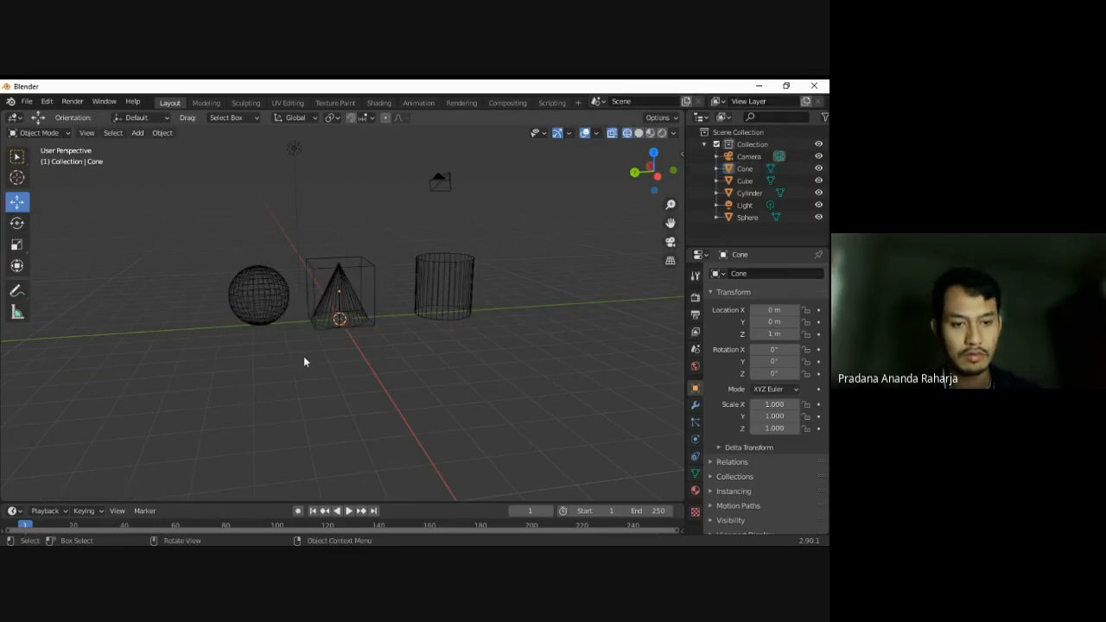
pyautogui.click(328, 317)
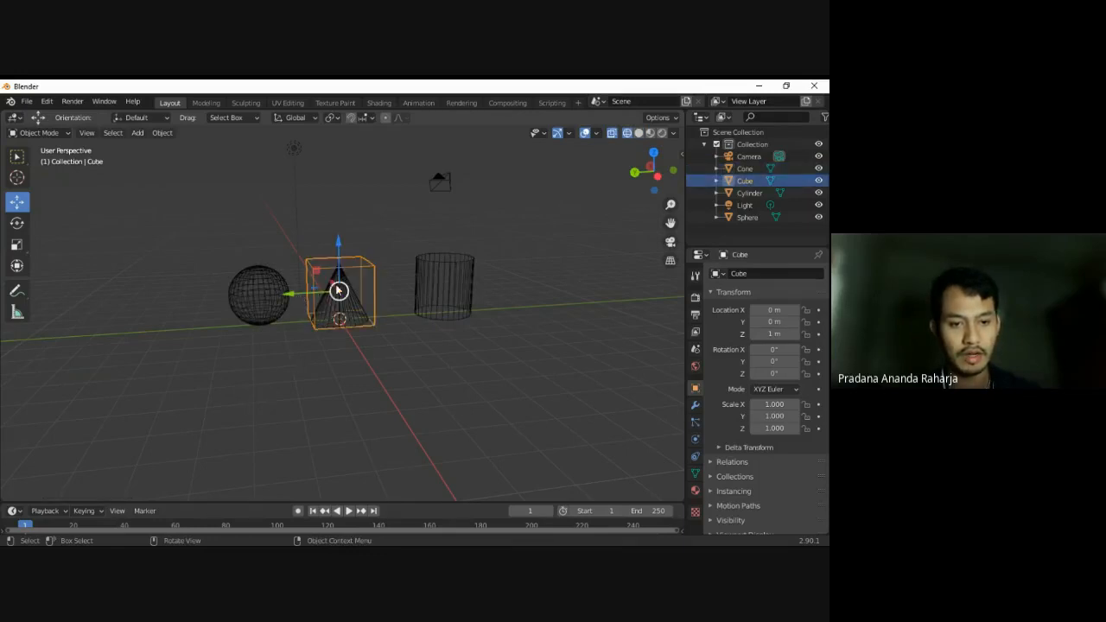
pyautogui.click(319, 311)
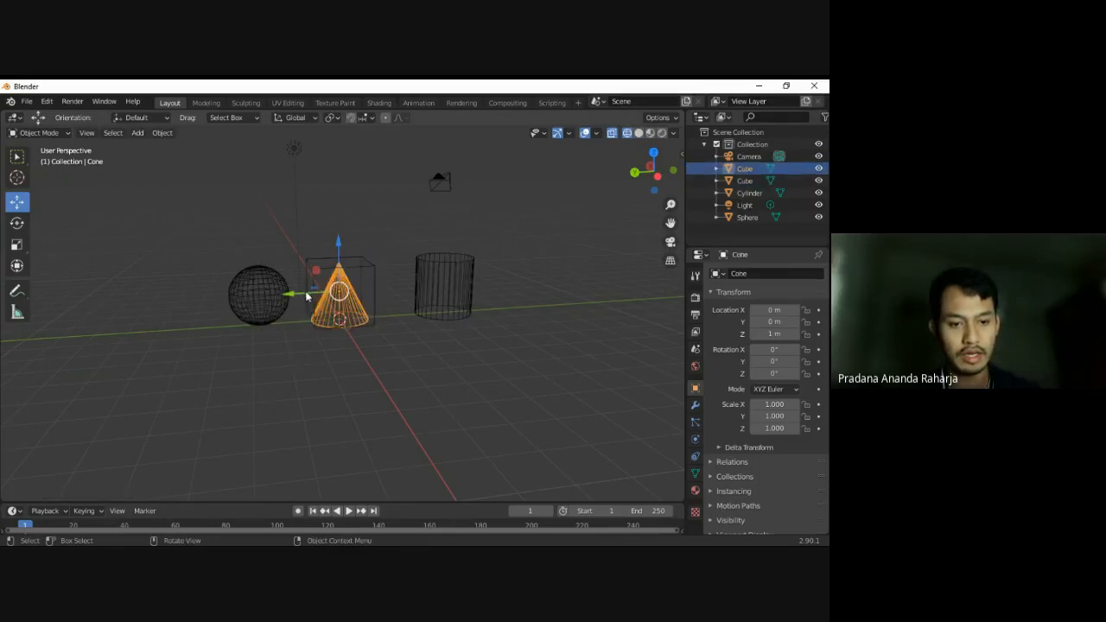
pyautogui.moveTo(292, 293); pyautogui.dragTo(146, 299)
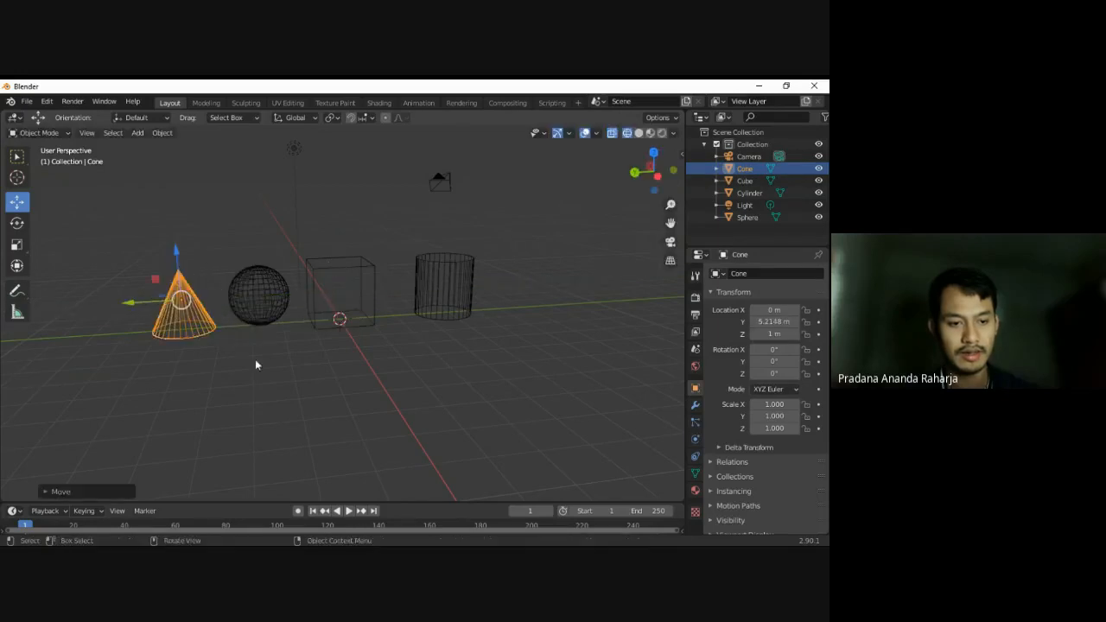
# - Clear the cone's selection and compare the four shapes in solid and wireframe shading
pyautogui.click(255, 361)
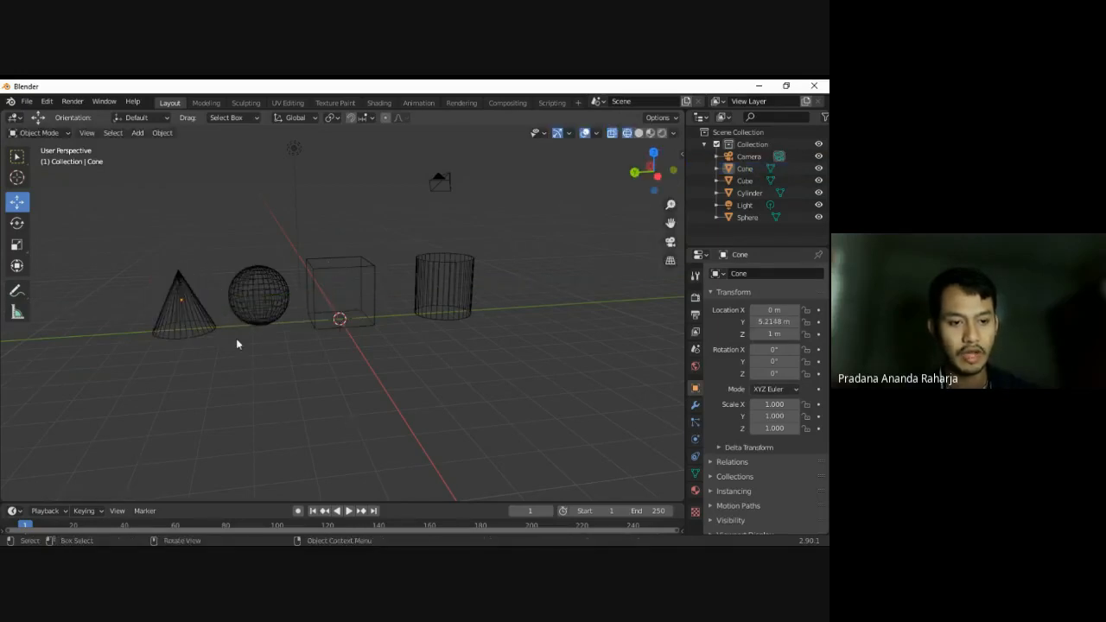
pyautogui.moveTo(236, 343); pyautogui.dragTo(261, 328, button='middle')
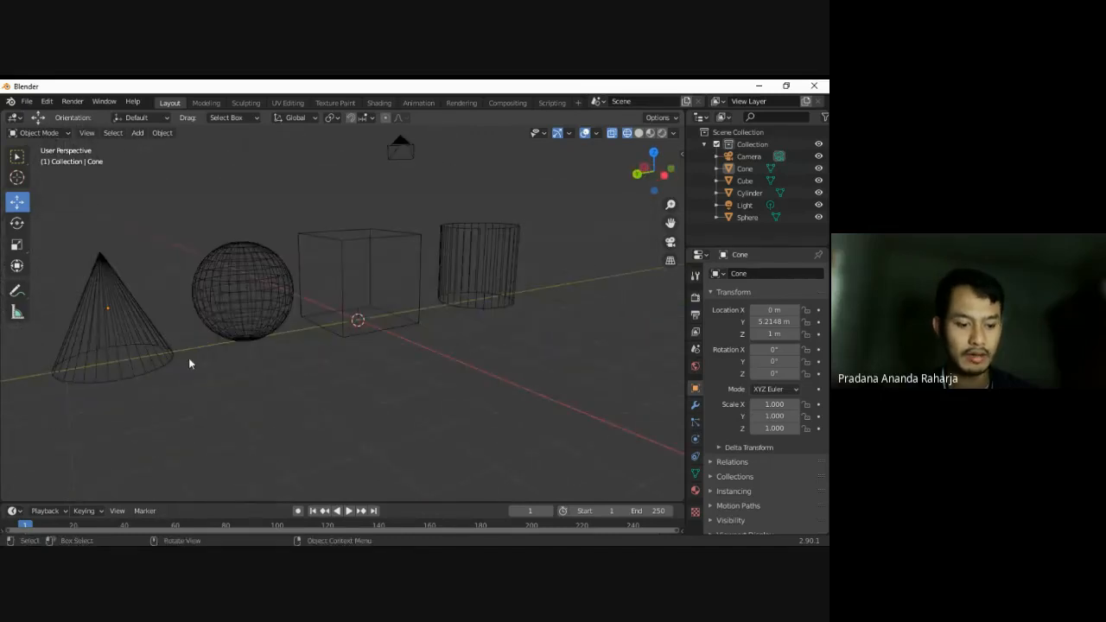
pyautogui.hotkey('shift', 'z')
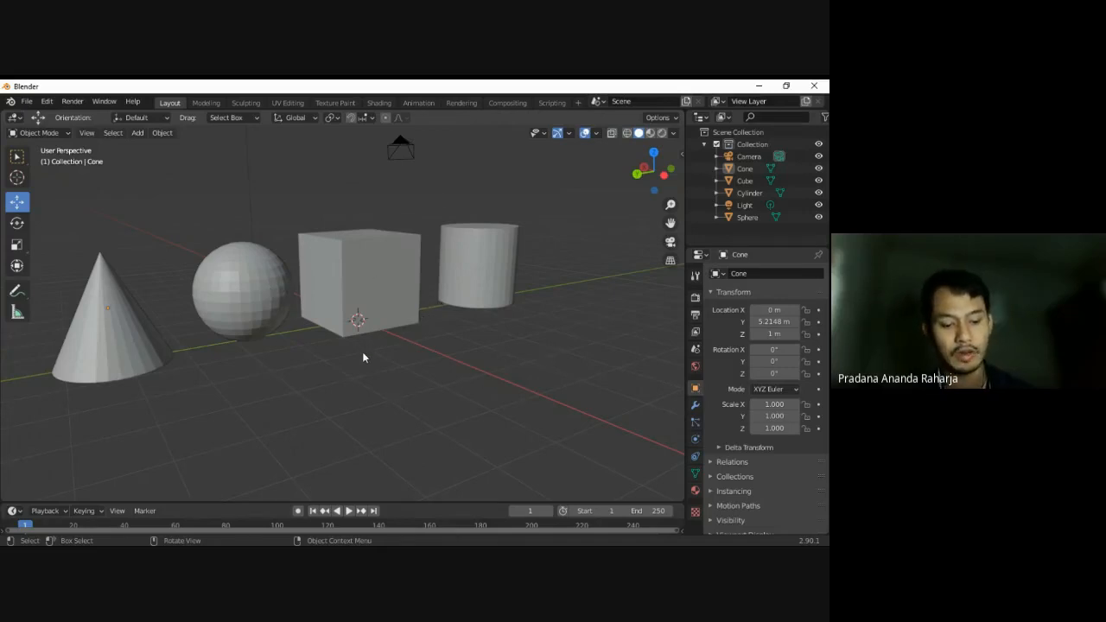
pyautogui.hotkey('shift', 'z')
pyautogui.moveTo(312, 350); pyautogui.dragTo(457, 313, button='middle')
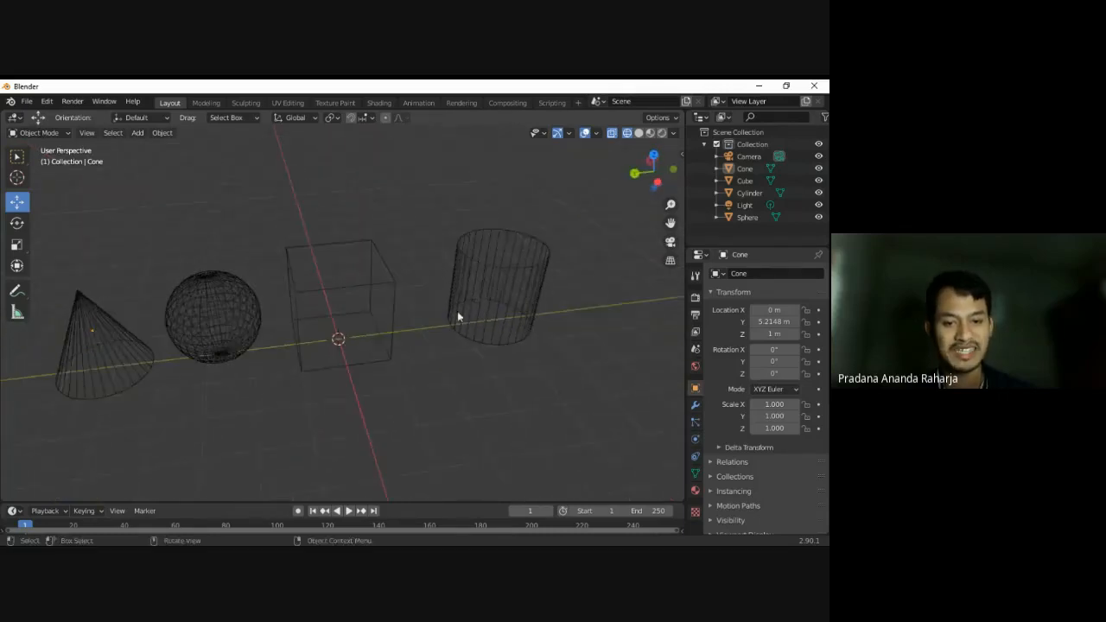
# - Examine the spacing and alignment of the wireframe shapes along the Y axis from several angles and distances
pyautogui.scroll(6, 489, 281)
pyautogui.scroll(-5, 489, 287)
pyautogui.moveTo(554, 308); pyautogui.dragTo(612, 356, button='middle')
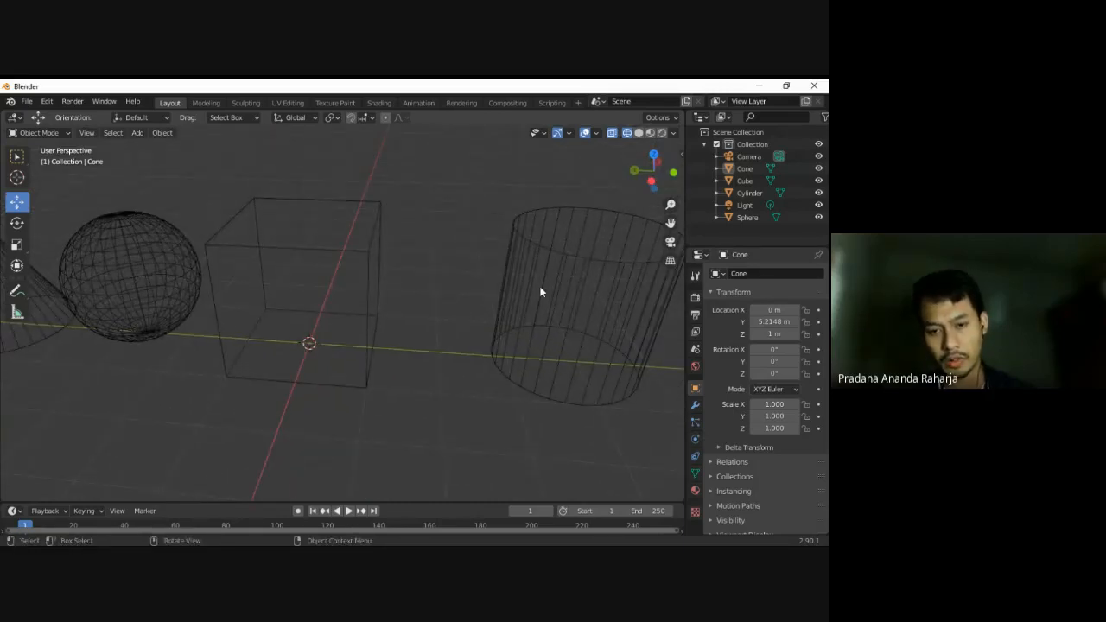
pyautogui.moveTo(542, 290); pyautogui.dragTo(510, 289, button='middle')
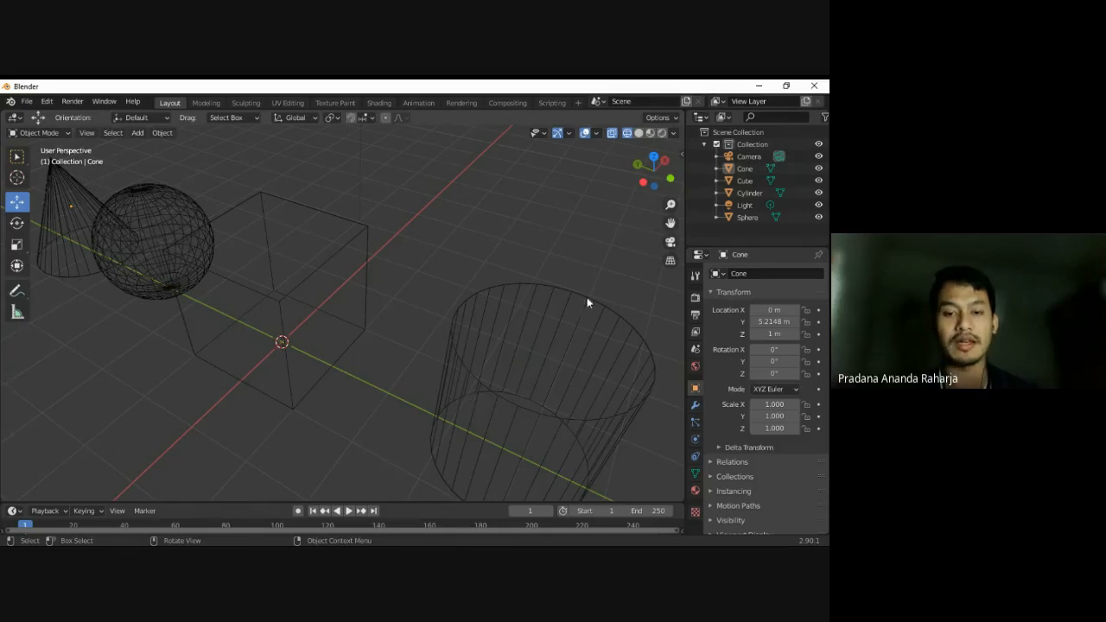
pyautogui.scroll(-5, 315, 283)
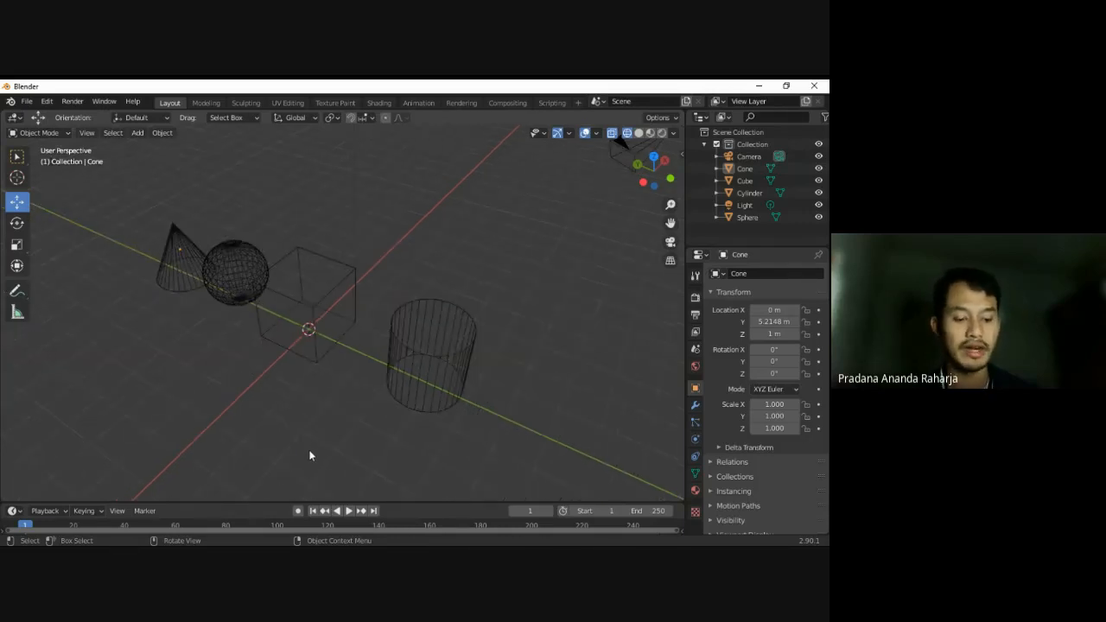
pyautogui.hotkey('shift', 'a')
pyautogui.press('Escape')
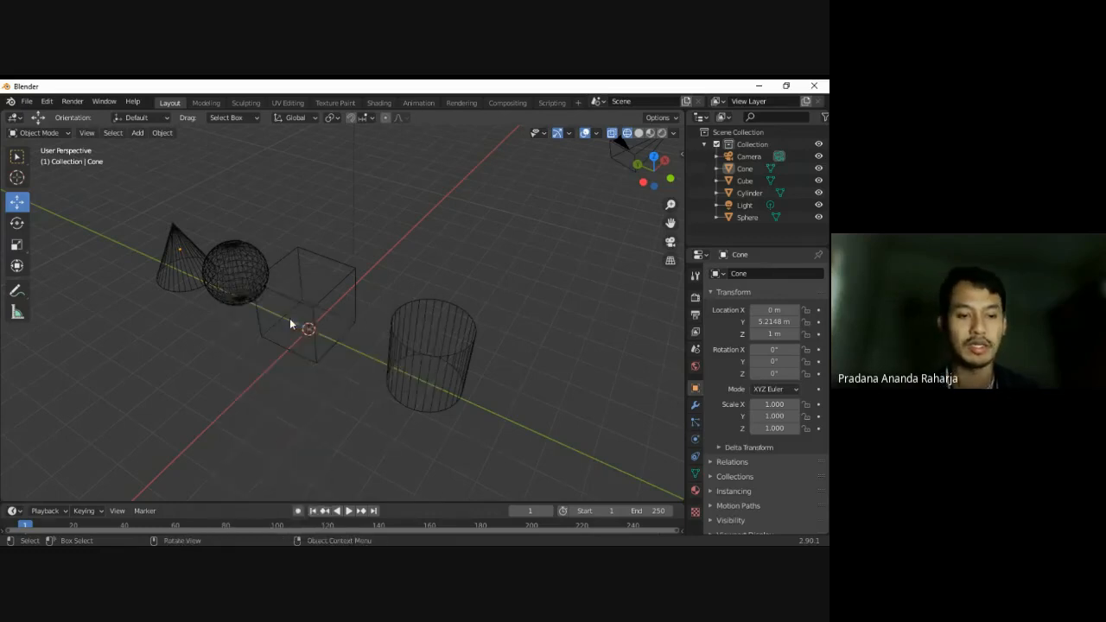
pyautogui.scroll(6, 280, 311)
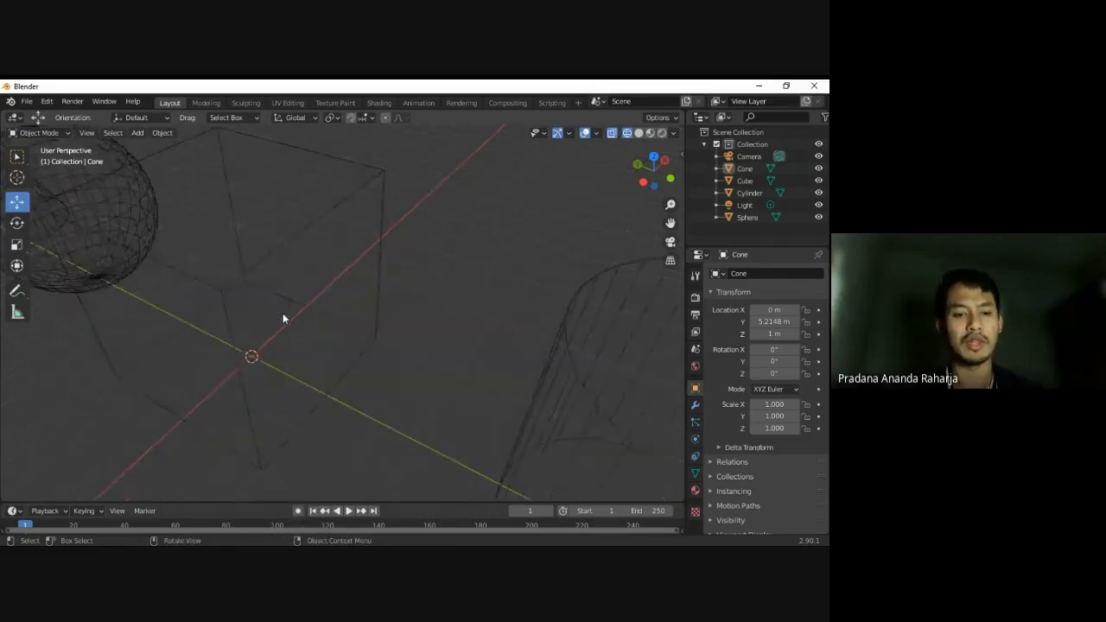
pyautogui.moveTo(383, 373); pyautogui.dragTo(408, 356, button='middle')
pyautogui.scroll(-4, 99, 376)
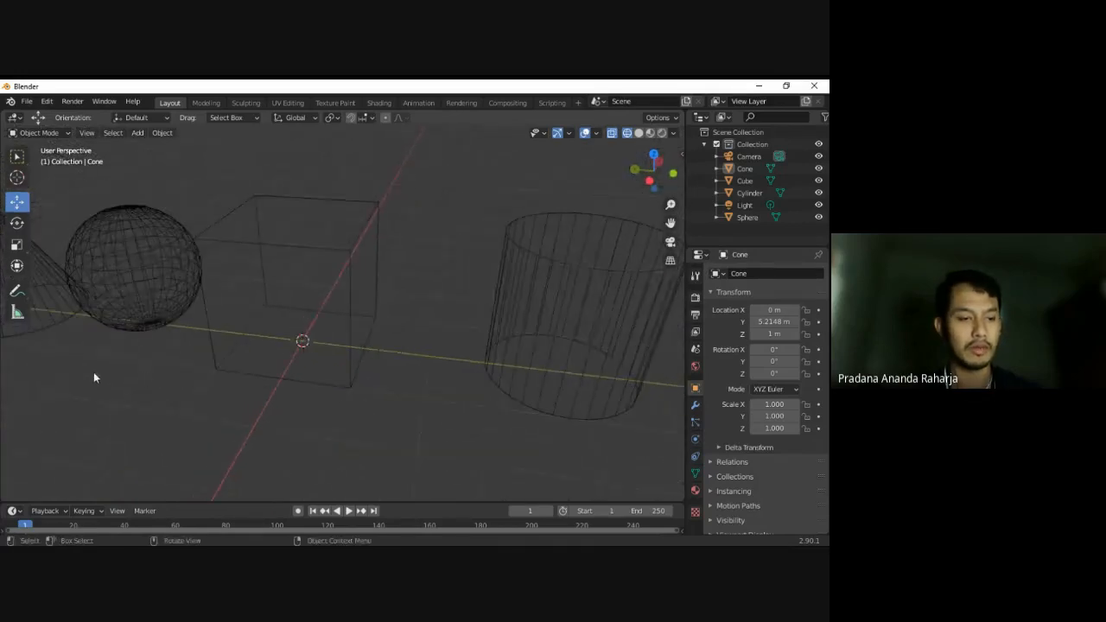
pyautogui.moveTo(94, 376); pyautogui.dragTo(205, 366, button='middle')
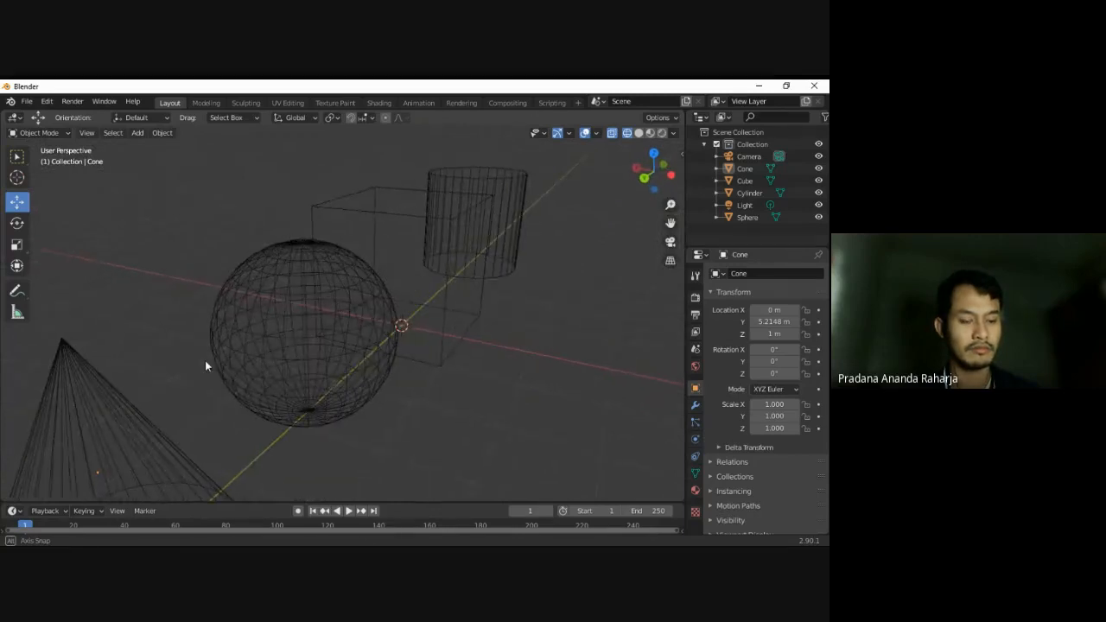
pyautogui.scroll(-5, 264, 290)
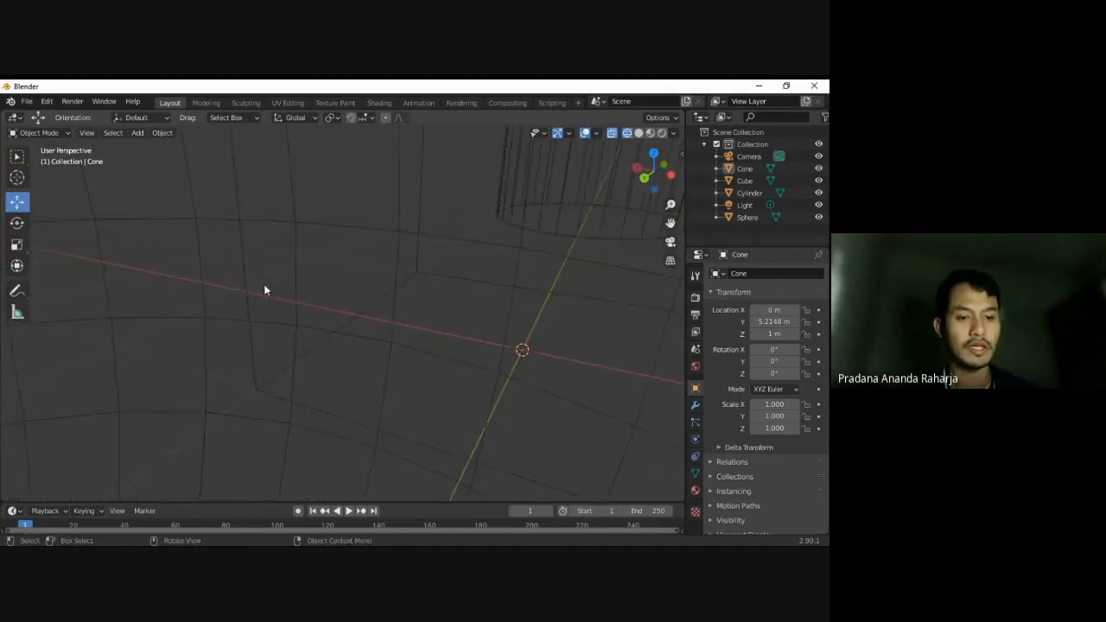
pyautogui.moveTo(278, 316); pyautogui.dragTo(99, 358, button='middle')
# - Select the cone, check its placement in the row of shapes, and clear the selection
pyautogui.click(100, 290)
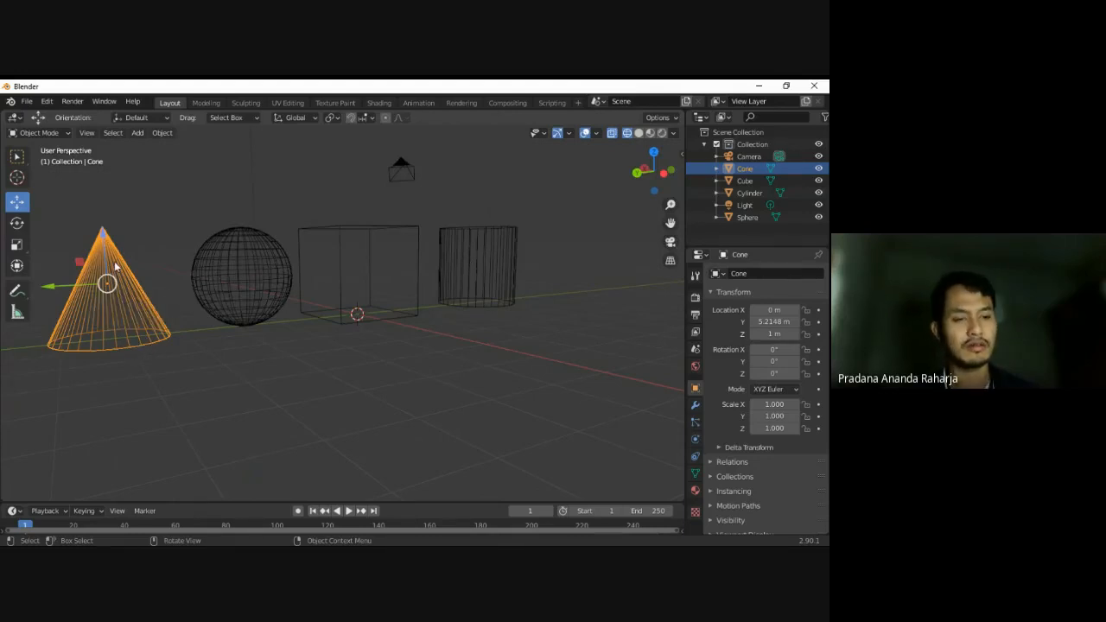
pyautogui.scroll(4, 125, 339)
pyautogui.scroll(-2, 106, 356)
pyautogui.scroll(1, 92, 367)
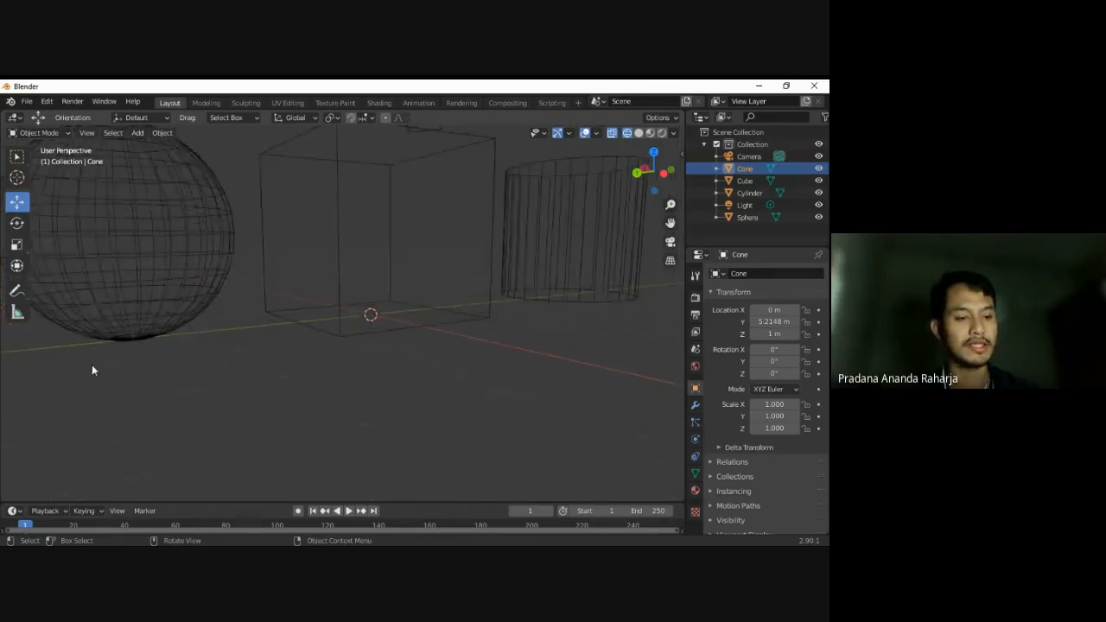
pyautogui.scroll(-3, 94, 375)
pyautogui.click(158, 351)
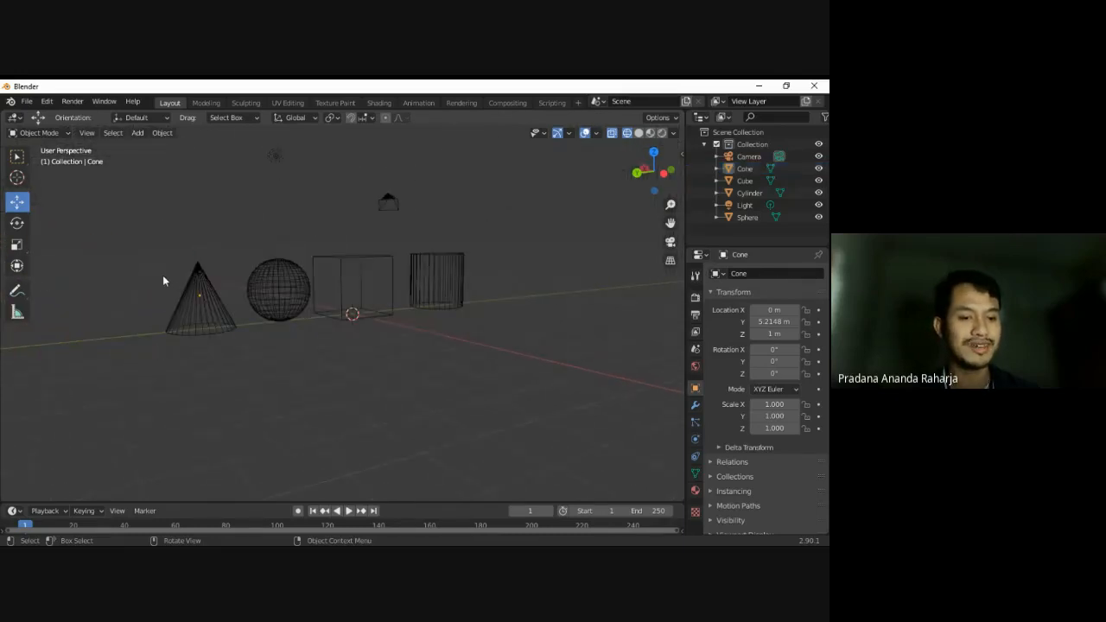
# - Try raising the cone along the Z axis to about 1.32 m
pyautogui.scroll(3, 184, 266)
pyautogui.scroll(-2, 184, 271)
pyautogui.moveTo(165, 345); pyautogui.dragTo(213, 335, button='middle')
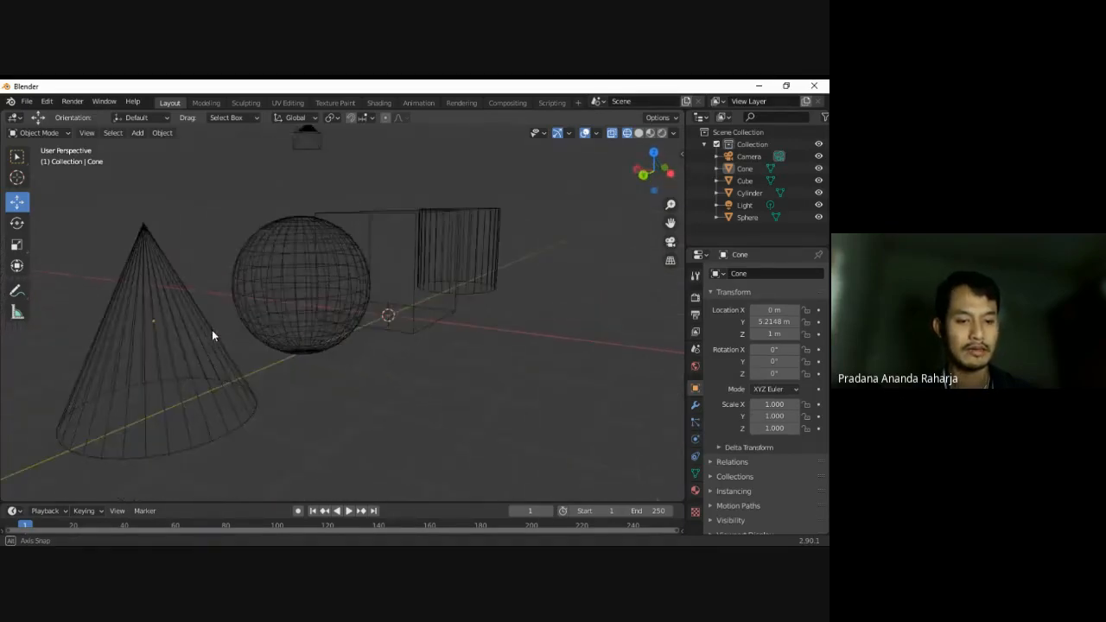
pyautogui.click(156, 361)
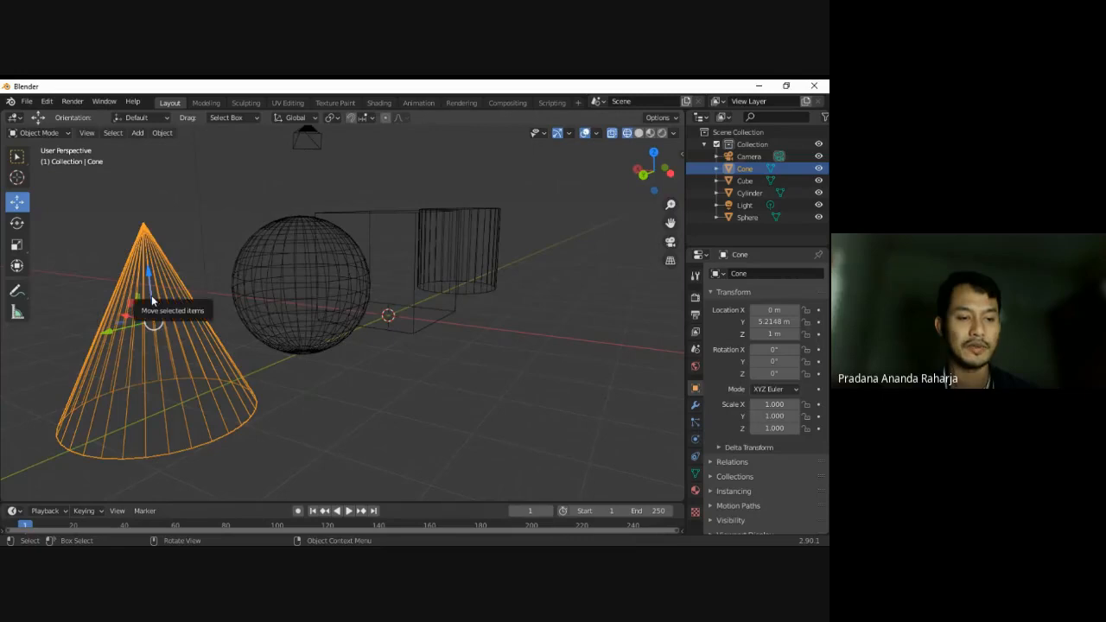
pyautogui.moveTo(156, 303); pyautogui.dragTo(152, 263)
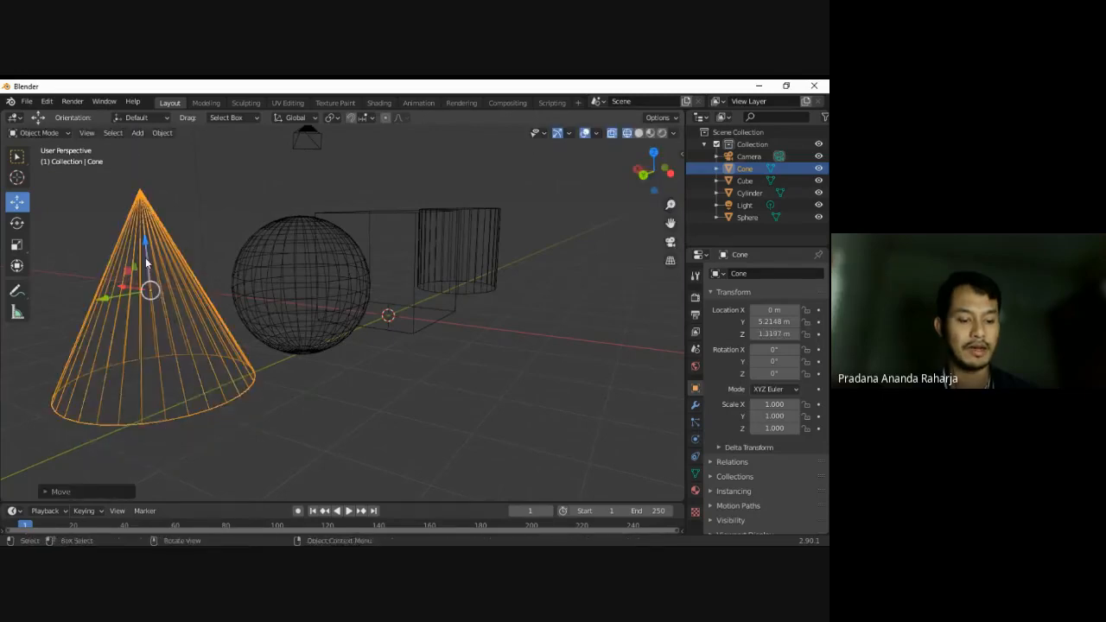
# - Select the sphere, inspect its placement between the cone and the cube from different angles, and clear the selection
pyautogui.click(251, 271)
pyautogui.scroll(5, 305, 243)
pyautogui.scroll(-5, 305, 242)
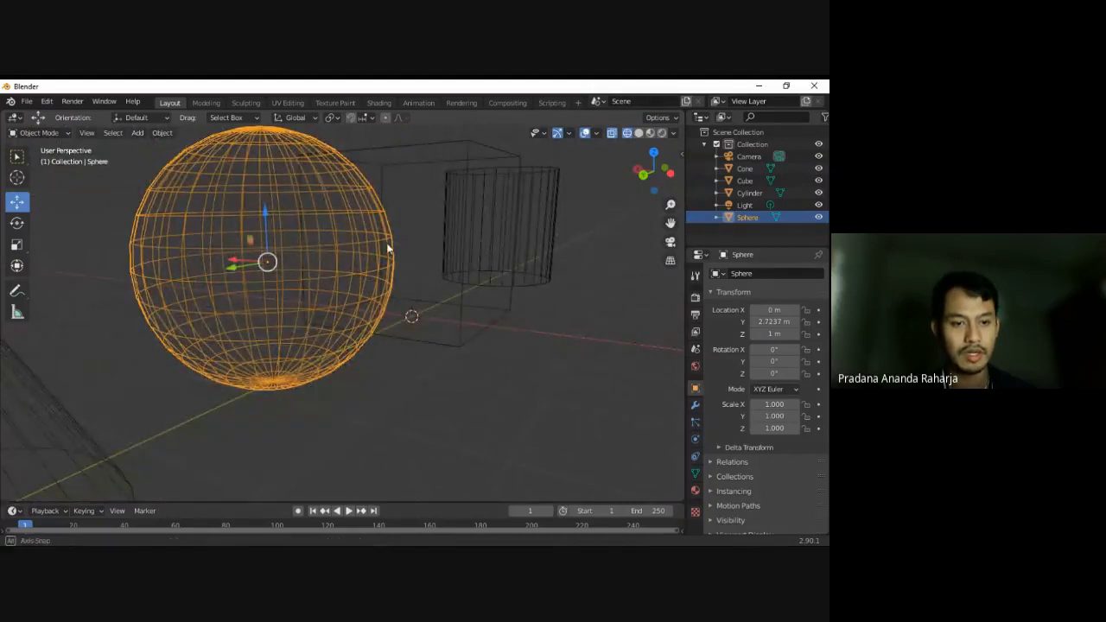
pyautogui.moveTo(388, 247); pyautogui.dragTo(325, 282, button='middle')
pyautogui.scroll(-3, 325, 282)
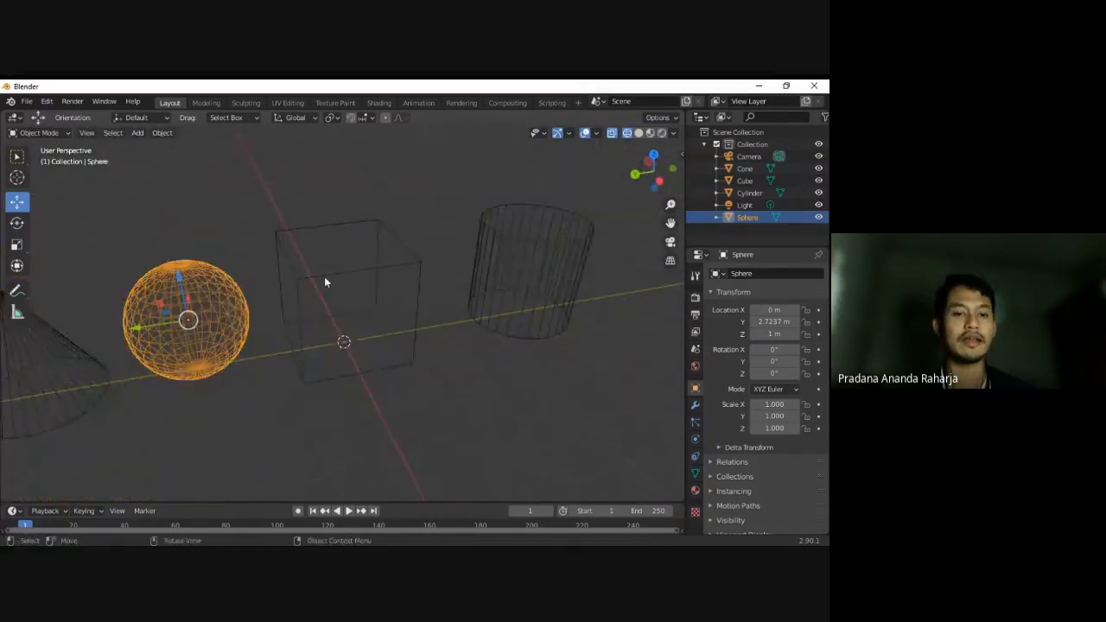
pyautogui.click(251, 397)
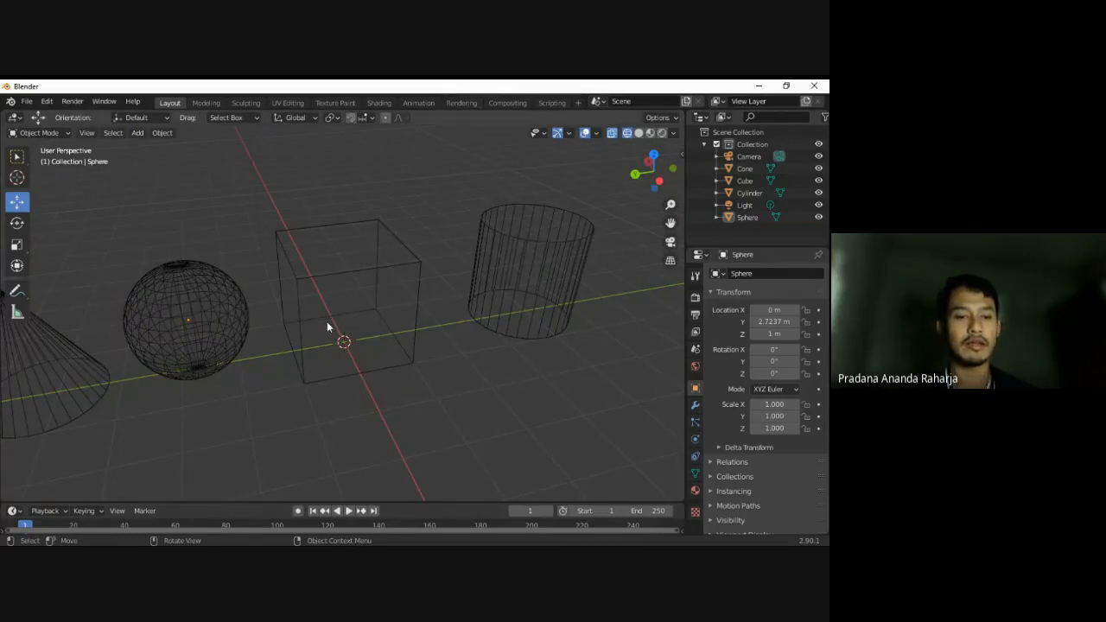
pyautogui.scroll(-3, 326, 321)
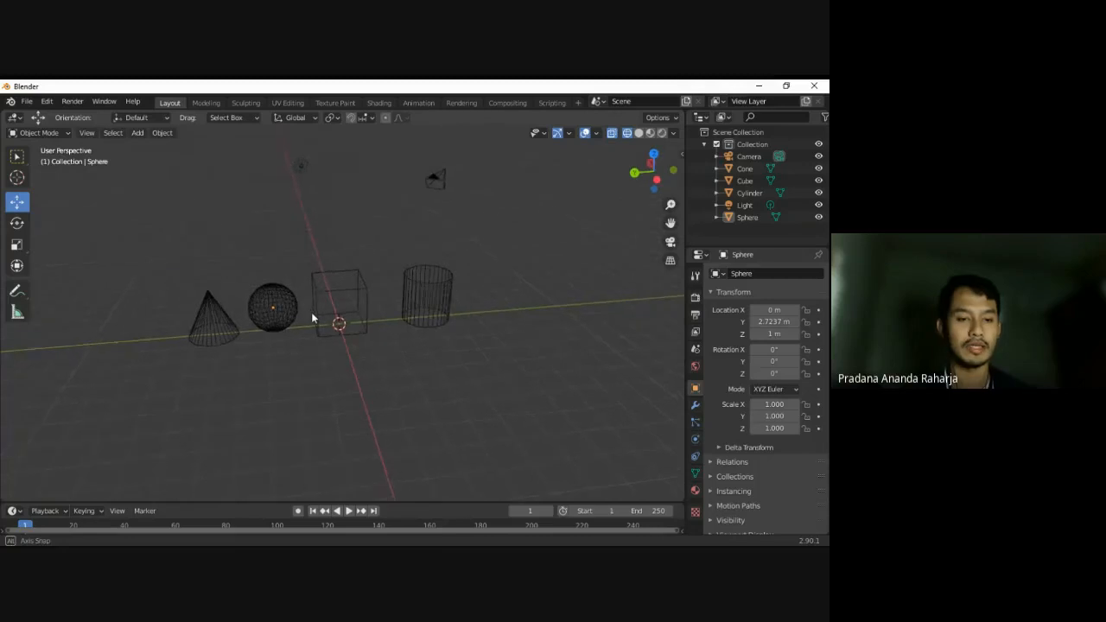
pyautogui.scroll(3, 314, 319)
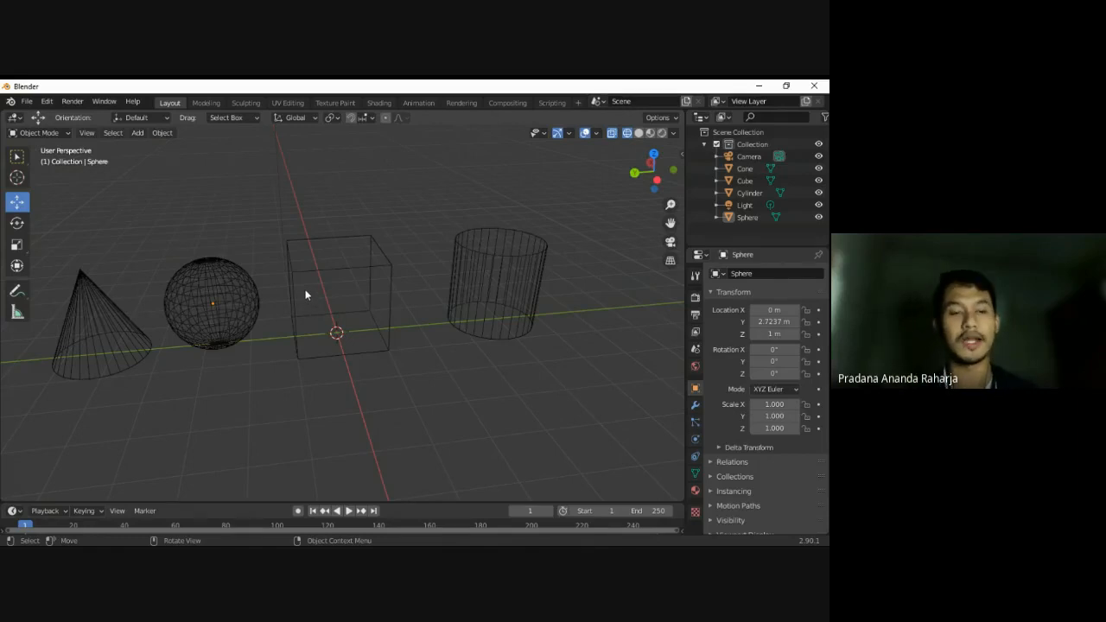
# - Select the sphere, cube and cylinder one after another to review them, and leave nothing selected
pyautogui.click(226, 286)
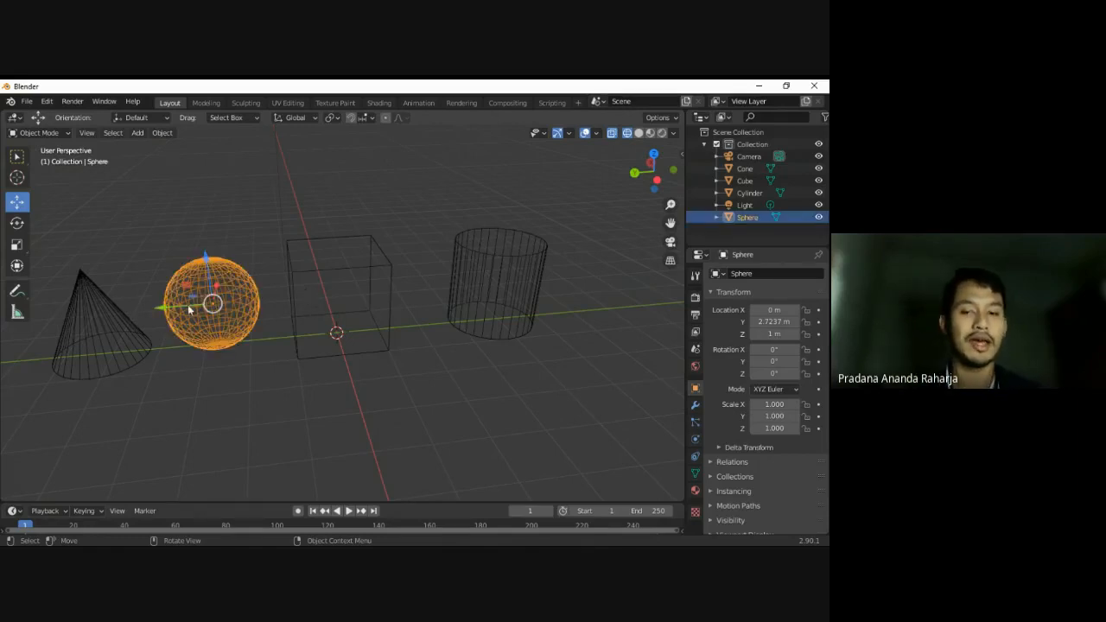
pyautogui.click(352, 299)
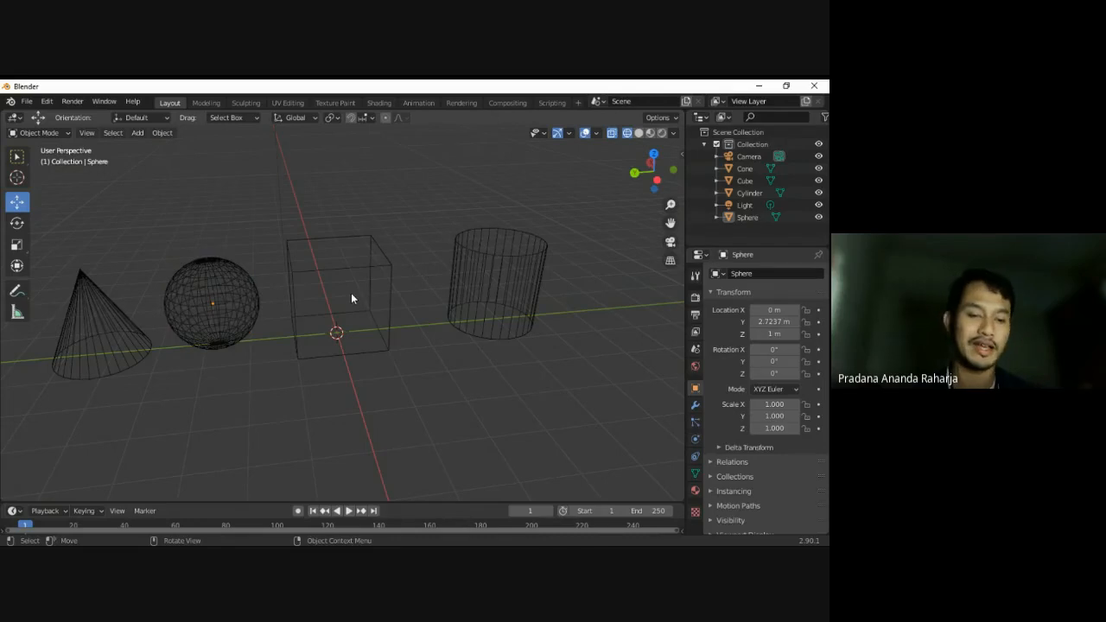
pyautogui.click(340, 270)
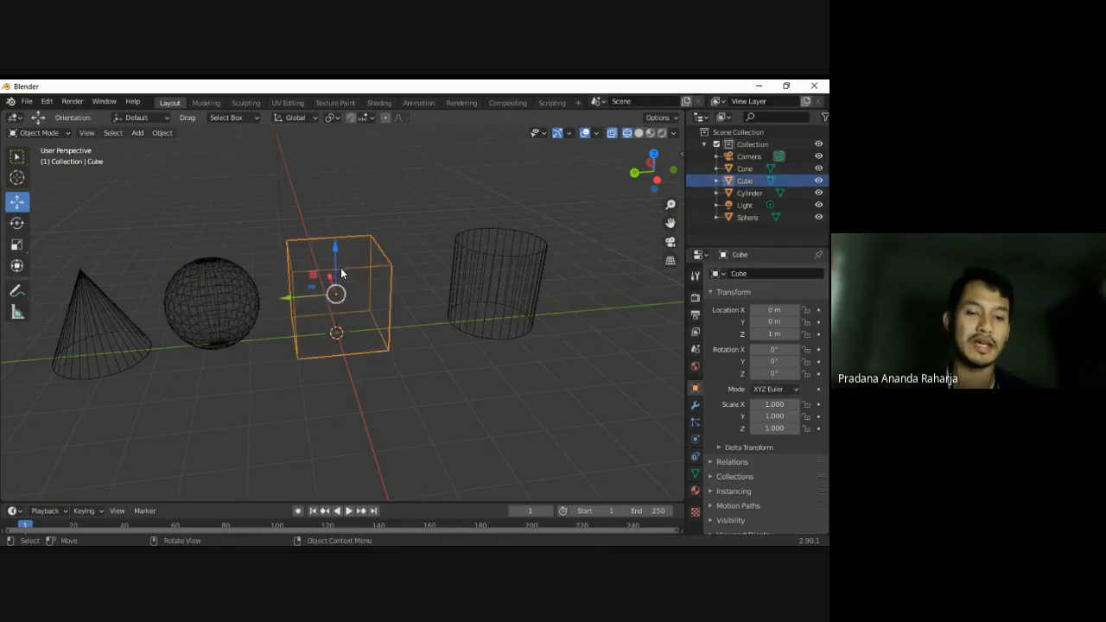
pyautogui.click(477, 269)
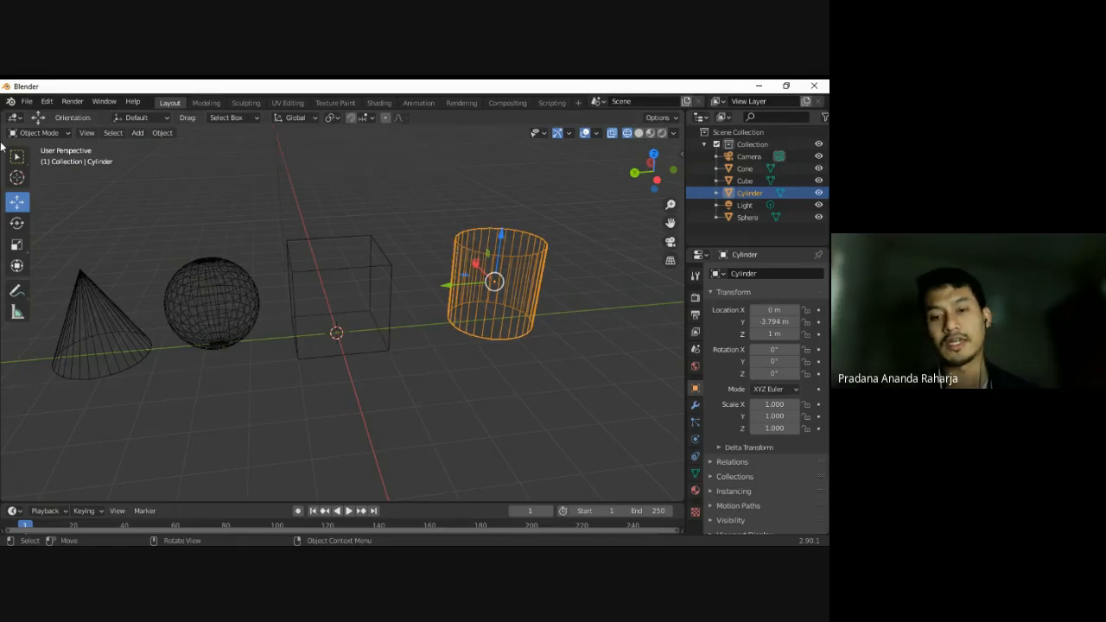
pyautogui.click(407, 219)
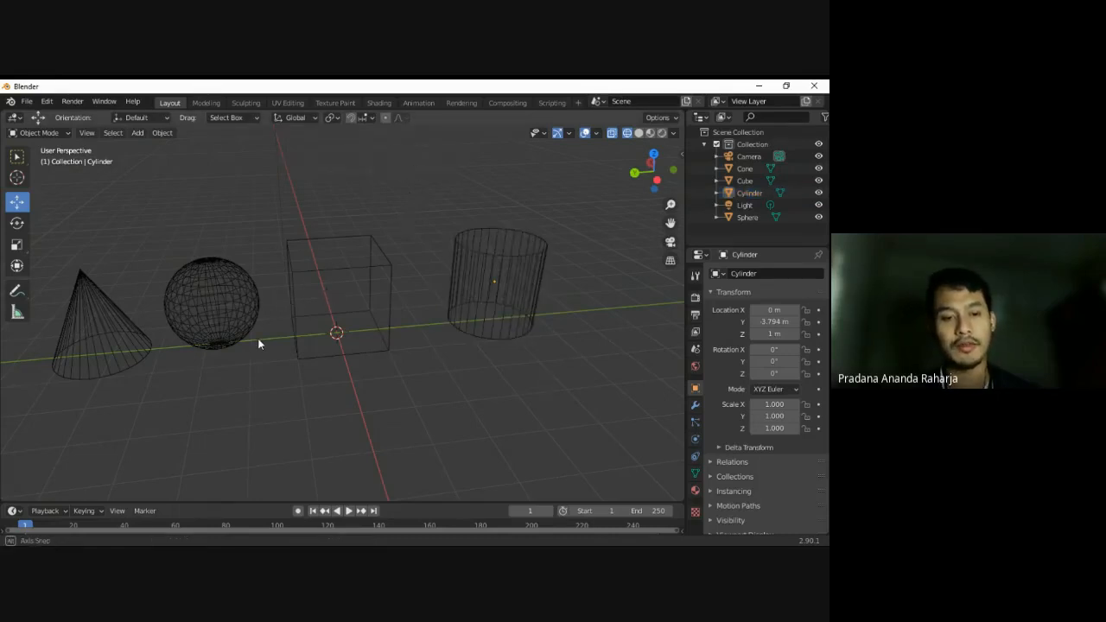
# - Switch the viewport to solid shading and add a text object at the world origin
pyautogui.moveTo(262, 340)
pyautogui.mouseDown(button='middle')
pyautogui.moveTo(319, 367)
pyautogui.moveTo(297, 363)
pyautogui.moveTo(264, 328)
pyautogui.mouseUp(button='middle')
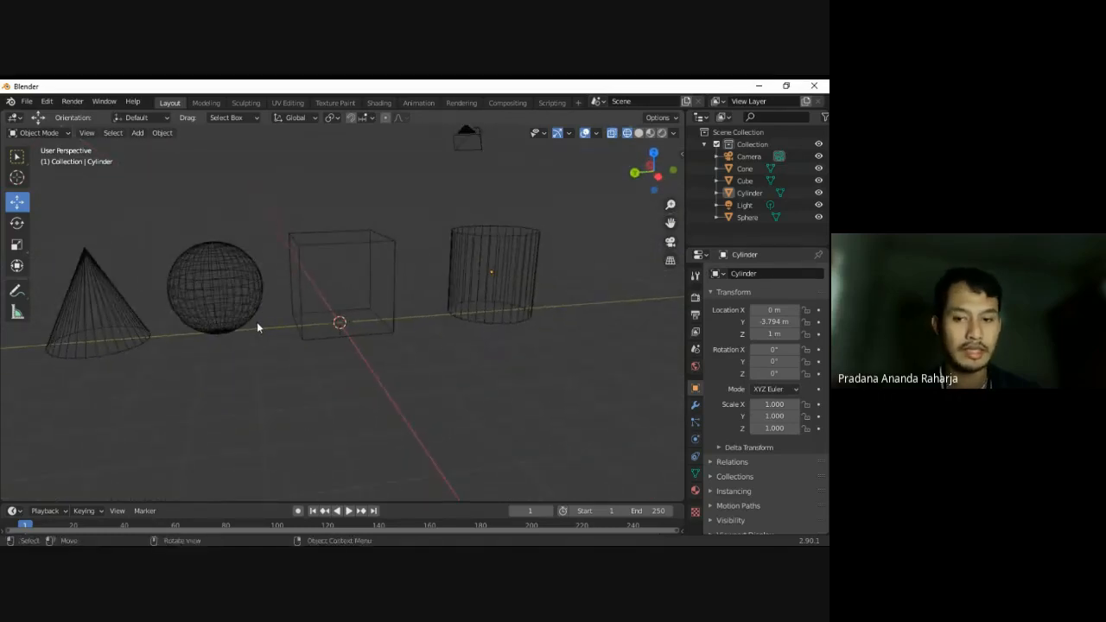
pyautogui.scroll(-2, 256, 322)
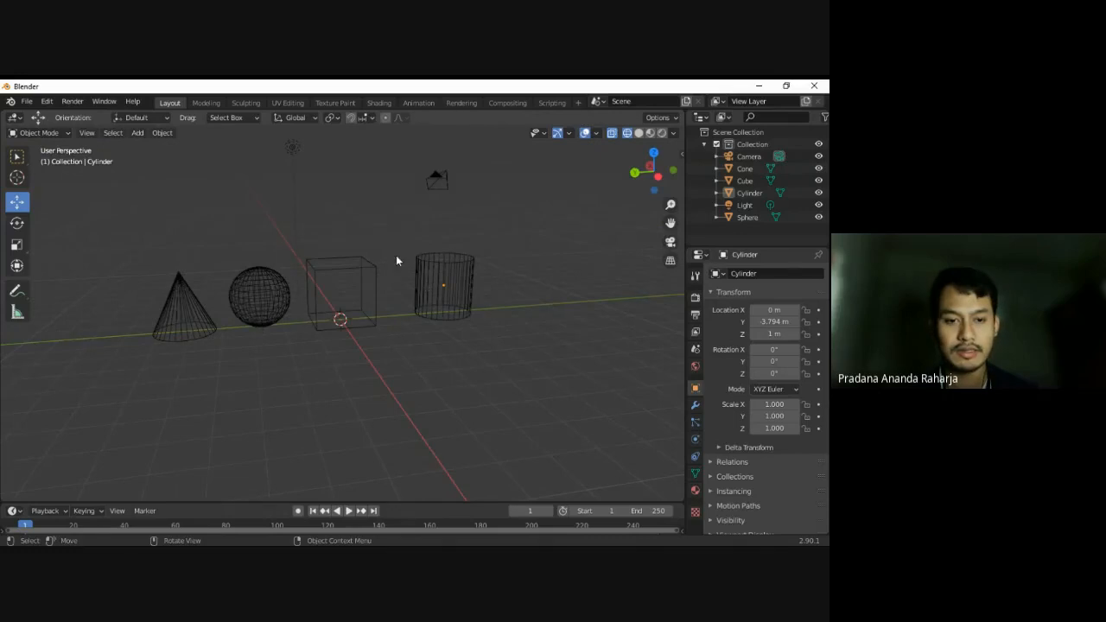
pyautogui.moveTo(496, 306); pyautogui.dragTo(461, 322, button='middle')
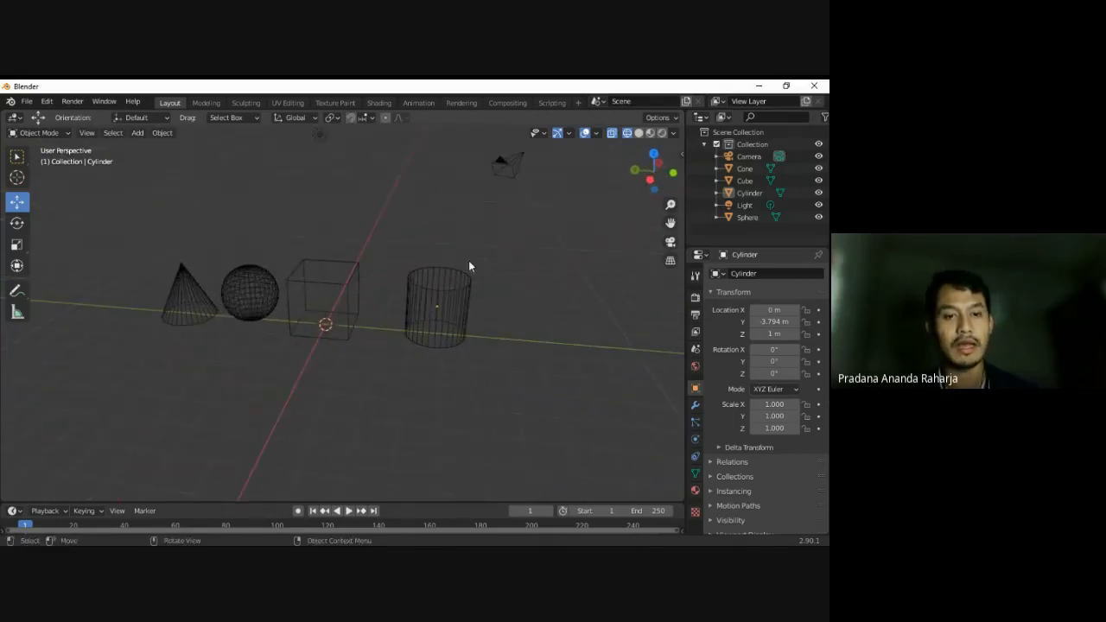
pyautogui.scroll(-1, 444, 157)
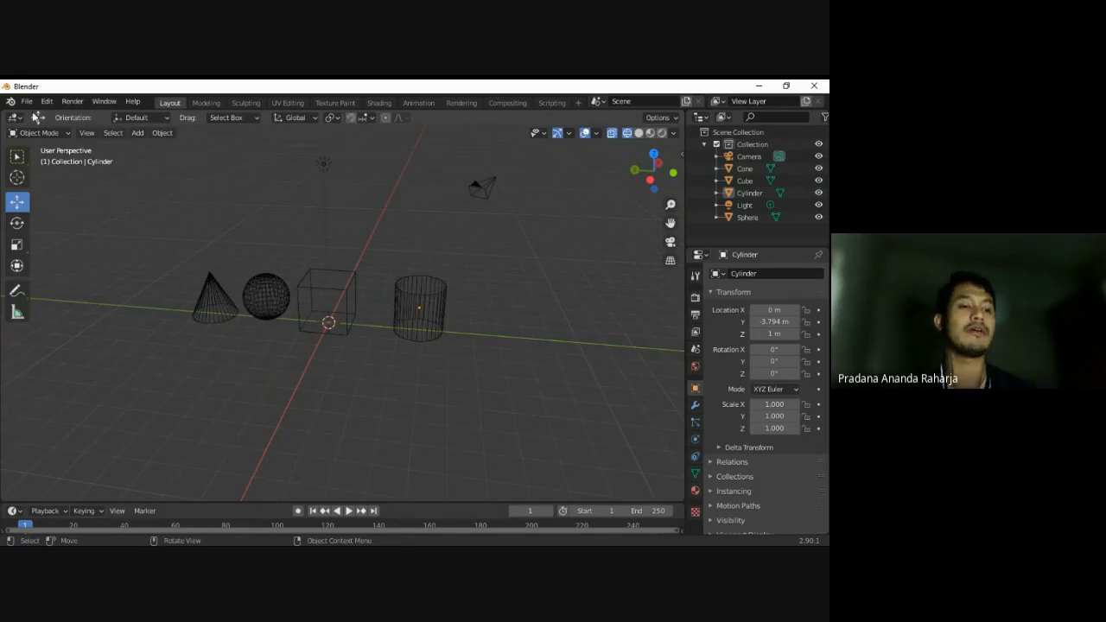
pyautogui.hotkey('shift', 'z')
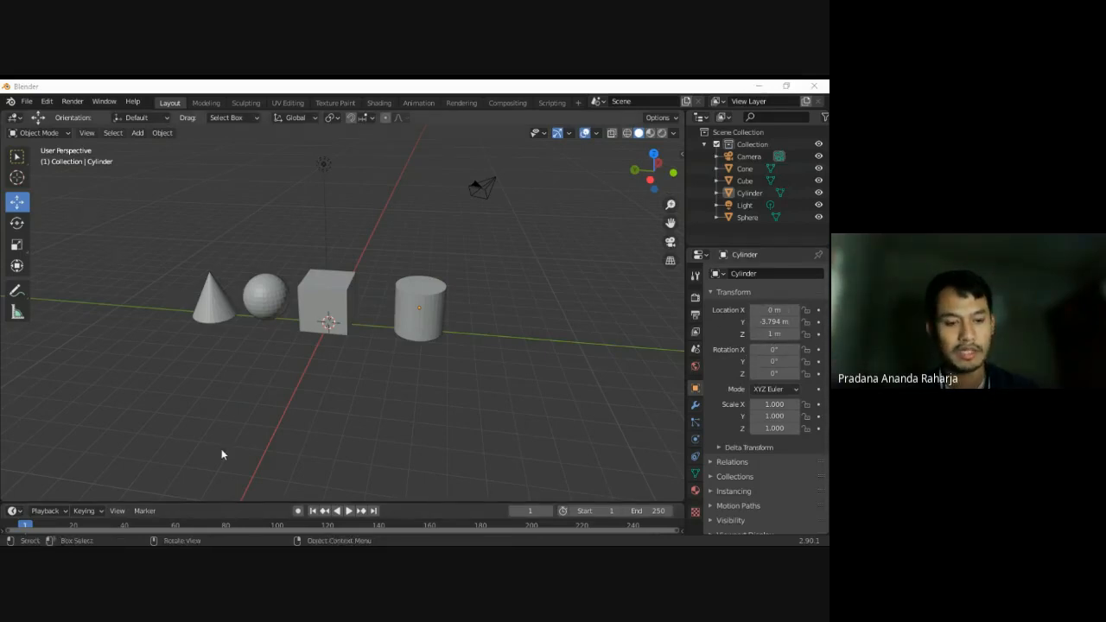
pyautogui.hotkey('shift', 'a')
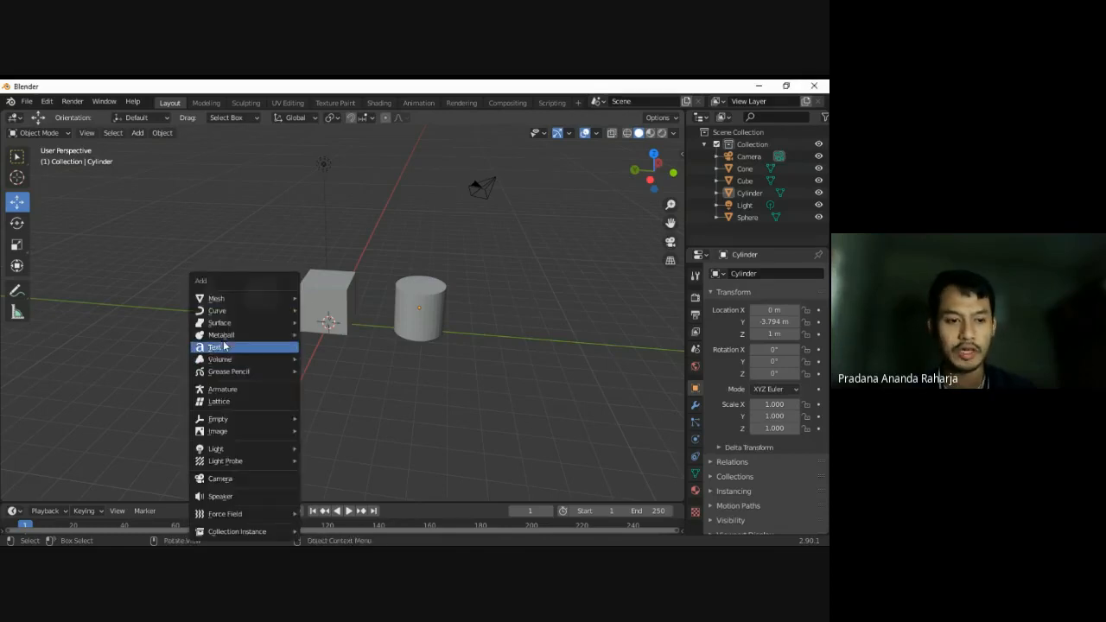
pyautogui.click(280, 350)
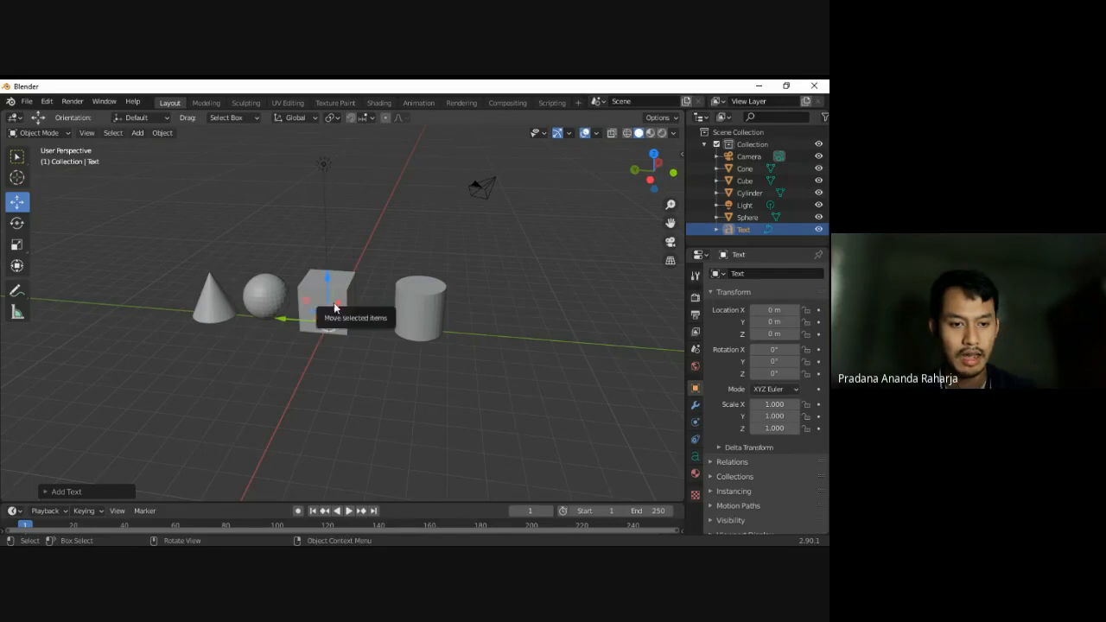
pyautogui.press('g')
pyautogui.press('z')
pyautogui.rightClick(317, 367)
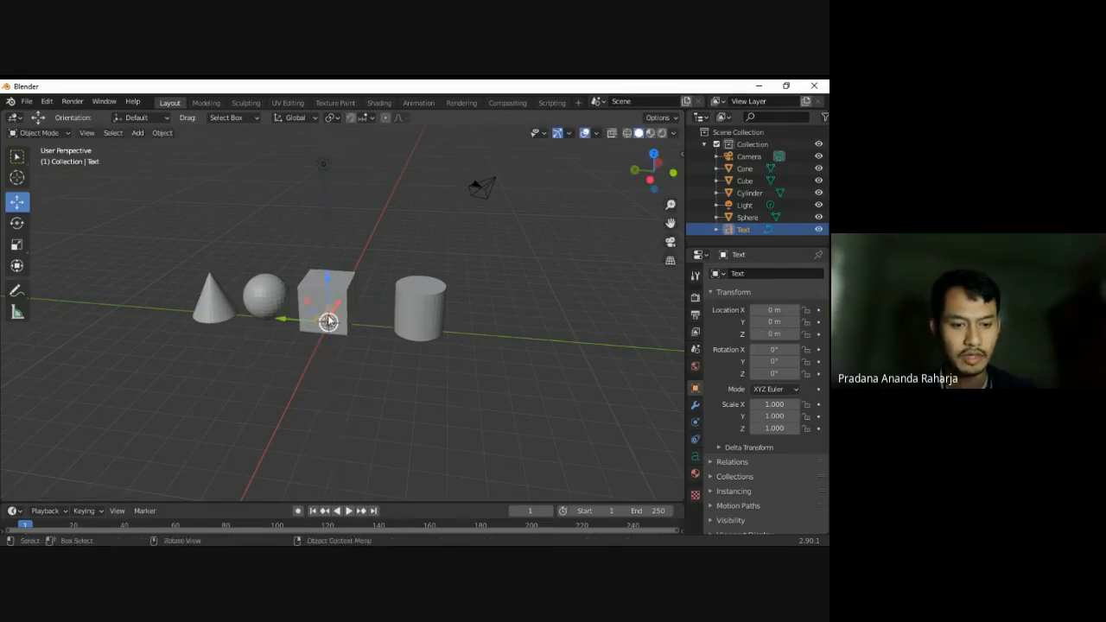
# - Move the text object along the X axis to about -6.97 m, in front of the cube, and deselect it
pyautogui.moveTo(340, 306); pyautogui.dragTo(313, 382)
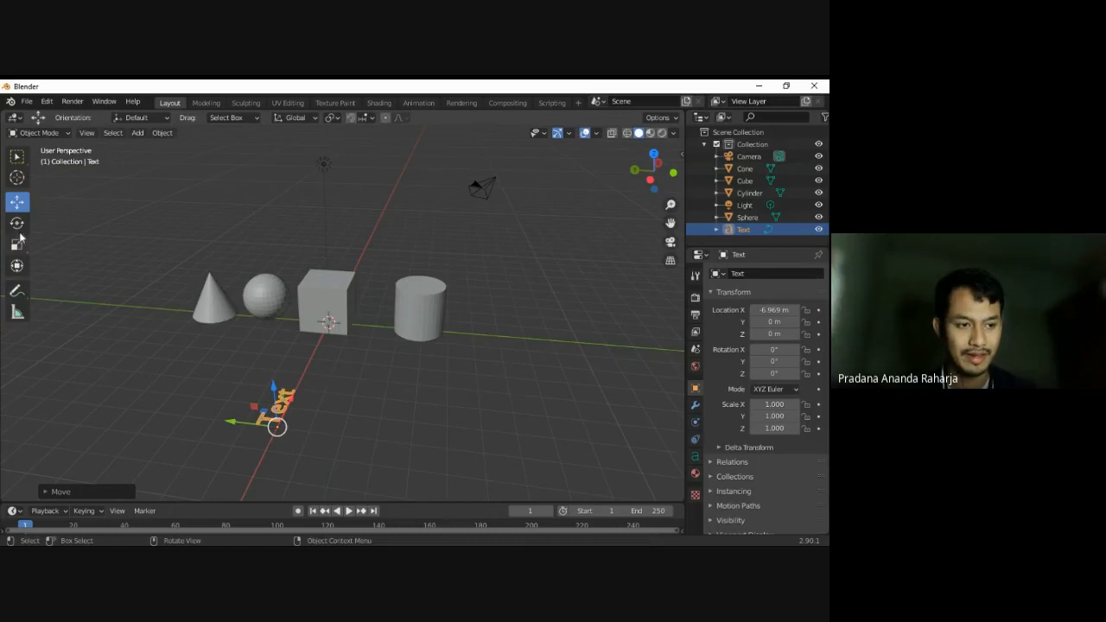
pyautogui.moveTo(378, 341); pyautogui.dragTo(400, 363, button='middle')
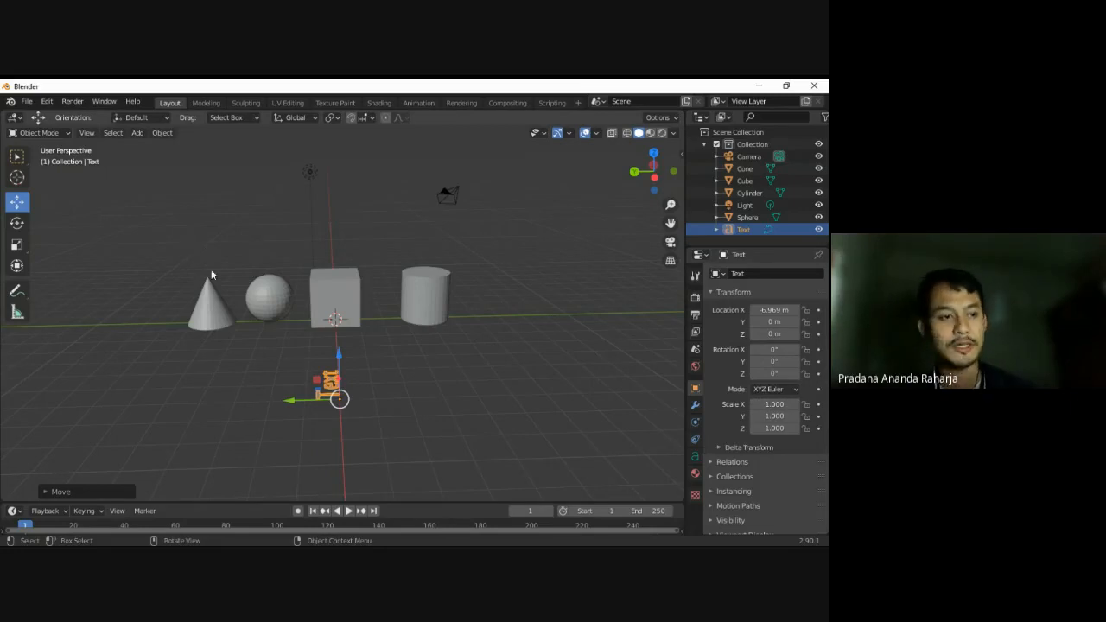
pyautogui.click(29, 133)
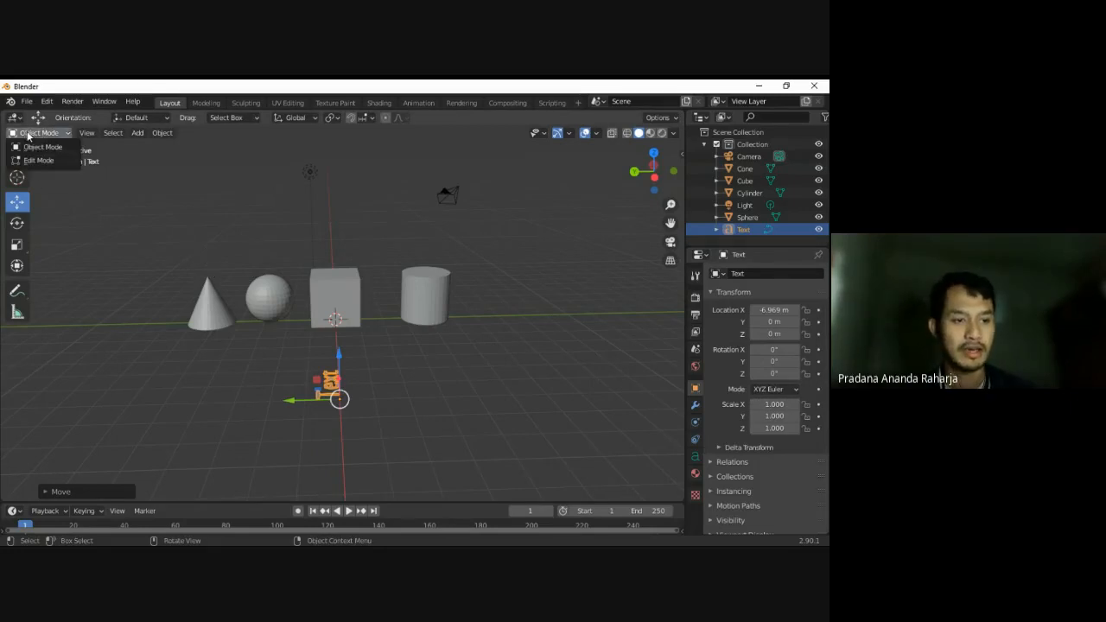
pyautogui.click(106, 231)
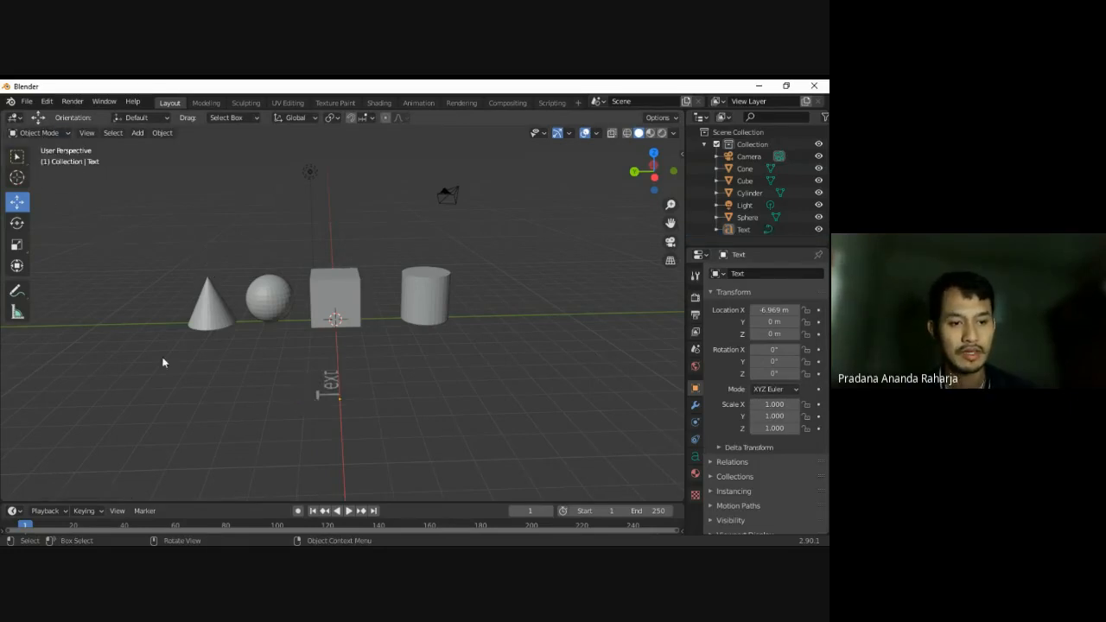
# - Try rotating the text object freehand about the Z axis to about -62.8°
pyautogui.click(330, 392)
pyautogui.click(17, 223)
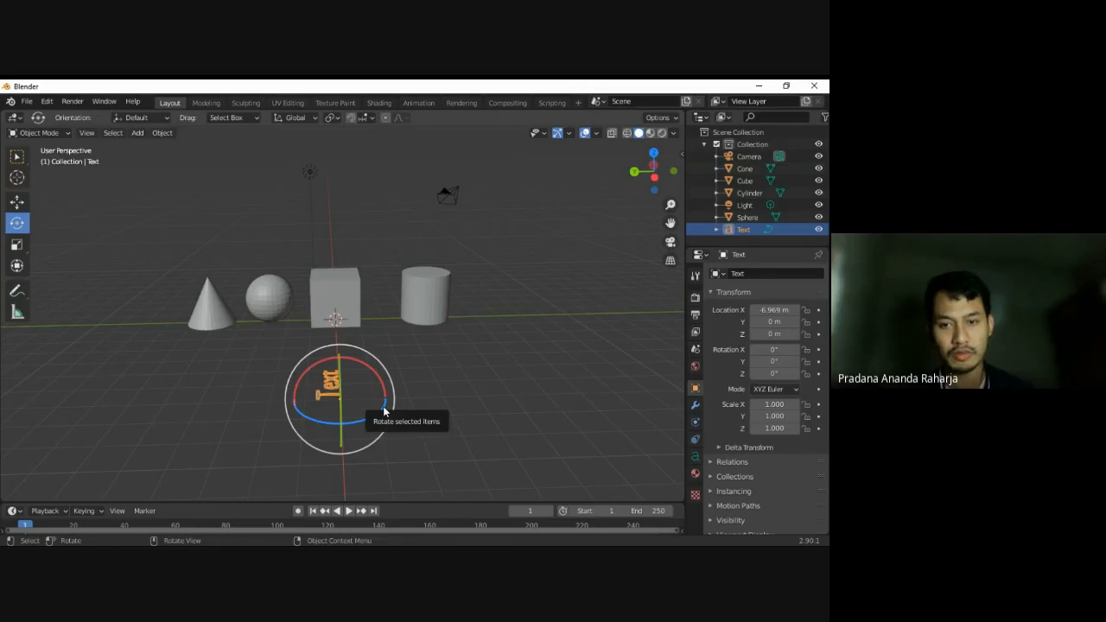
pyautogui.moveTo(385, 412); pyautogui.dragTo(339, 400)
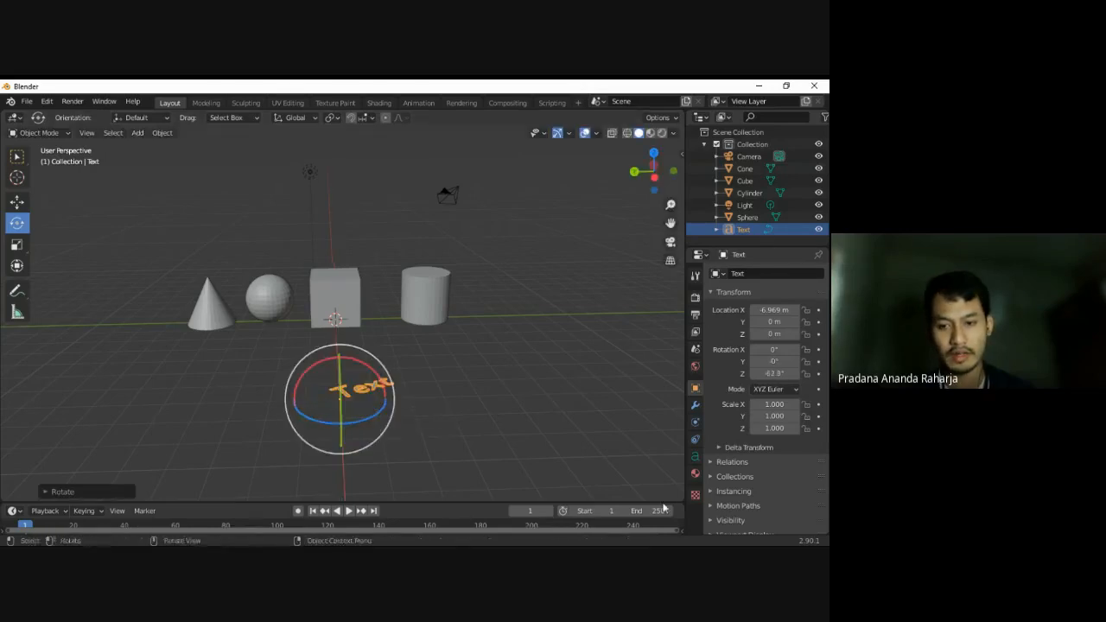
# - Try Z rotation values of 90° and 180° on the text object
pyautogui.click(770, 374)
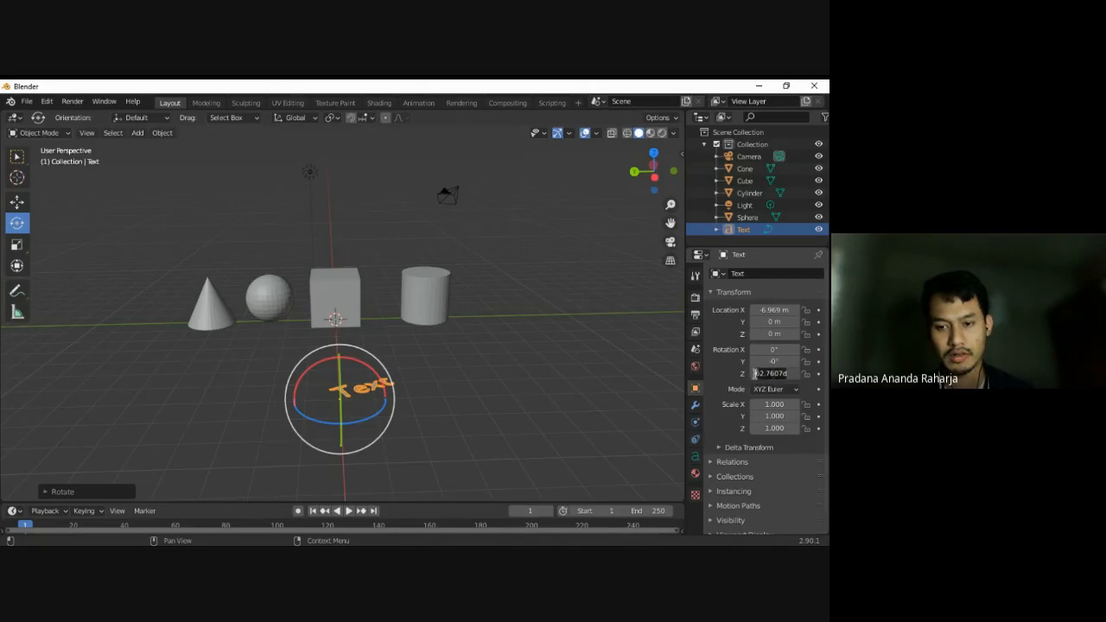
pyautogui.write('90')
pyautogui.press('Return')
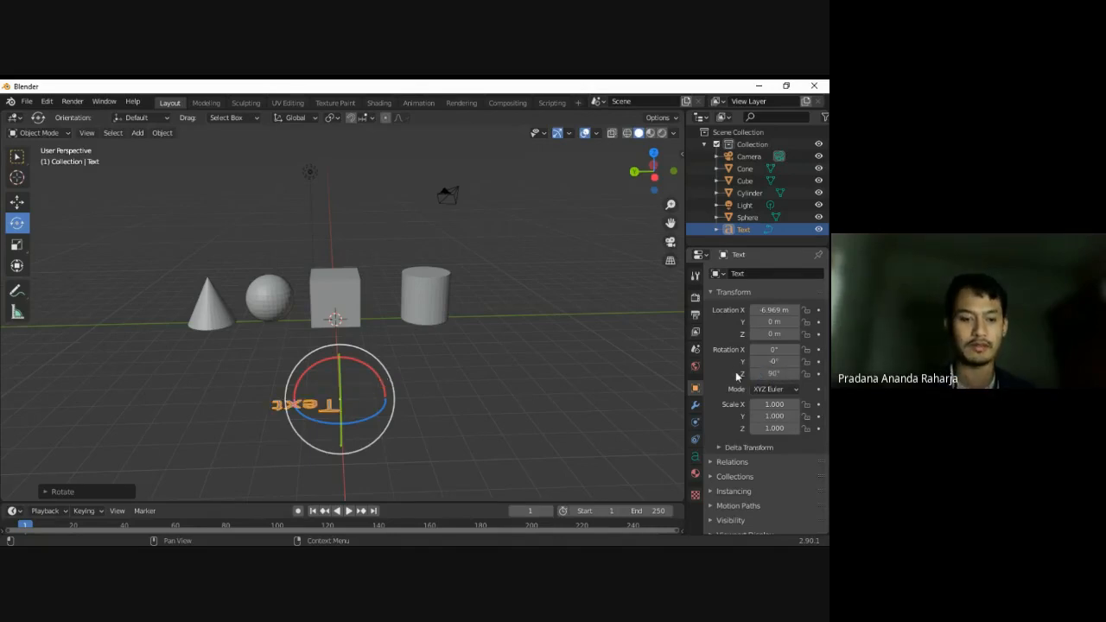
pyautogui.click(782, 374)
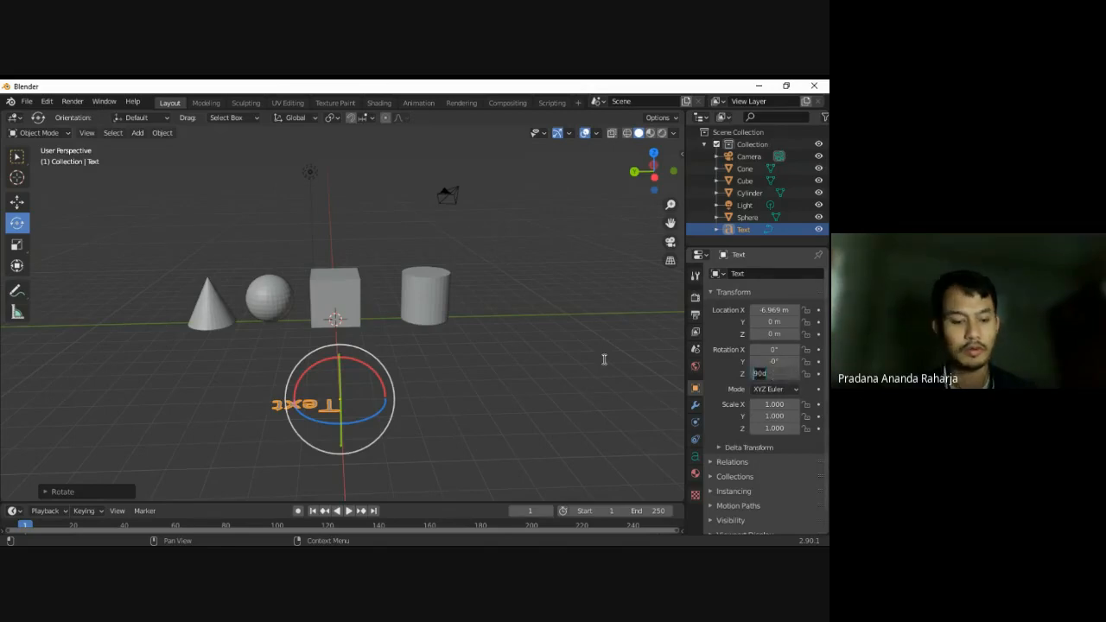
pyautogui.write('180')
pyautogui.press('Return')
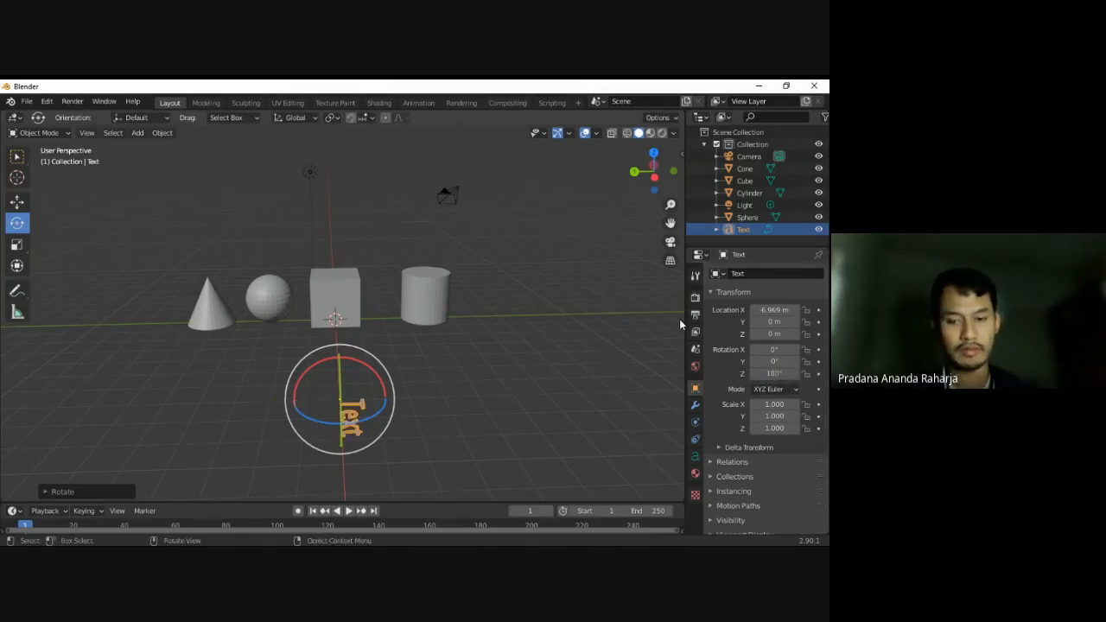
# - Set the text object's Z rotation to 270° and clear the selection
pyautogui.click(776, 373)
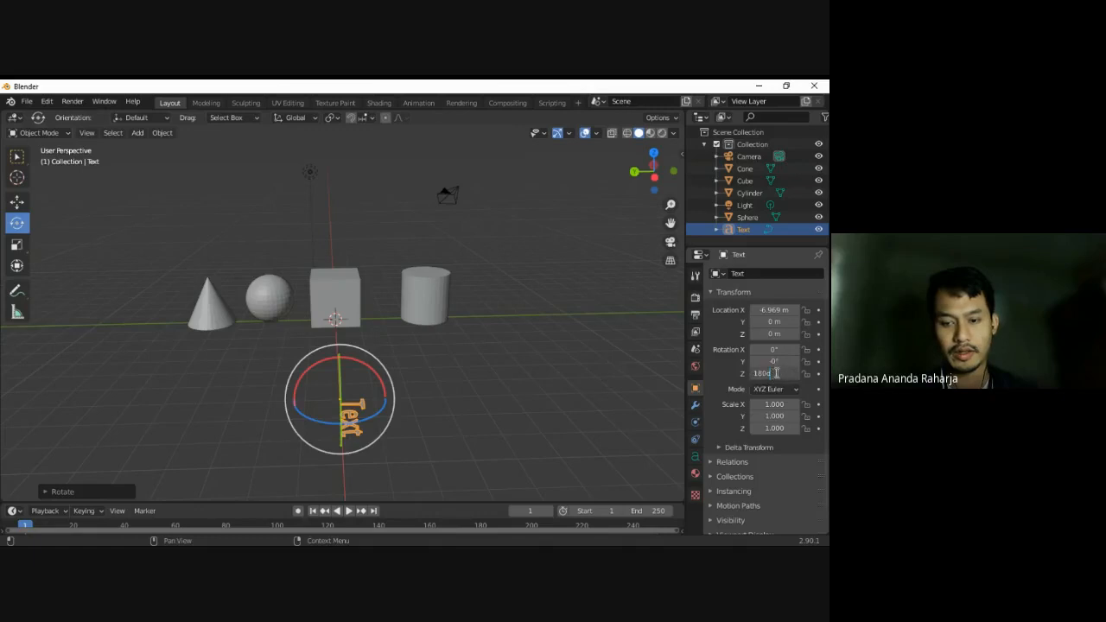
pyautogui.moveTo(776, 373); pyautogui.dragTo(707, 367)
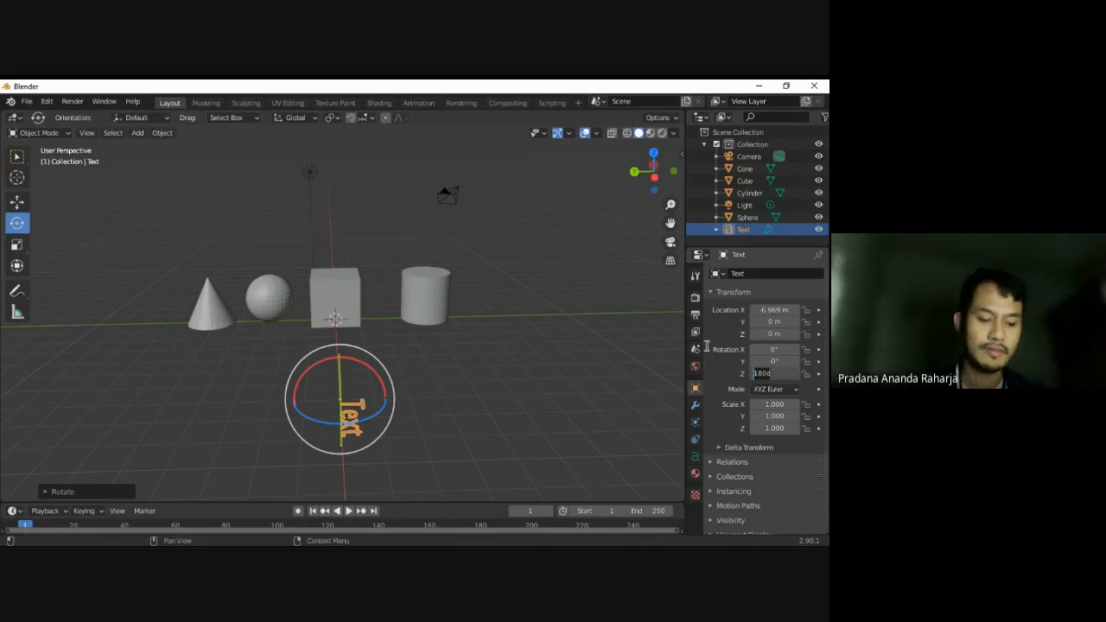
pyautogui.write('270')
pyautogui.press('Return')
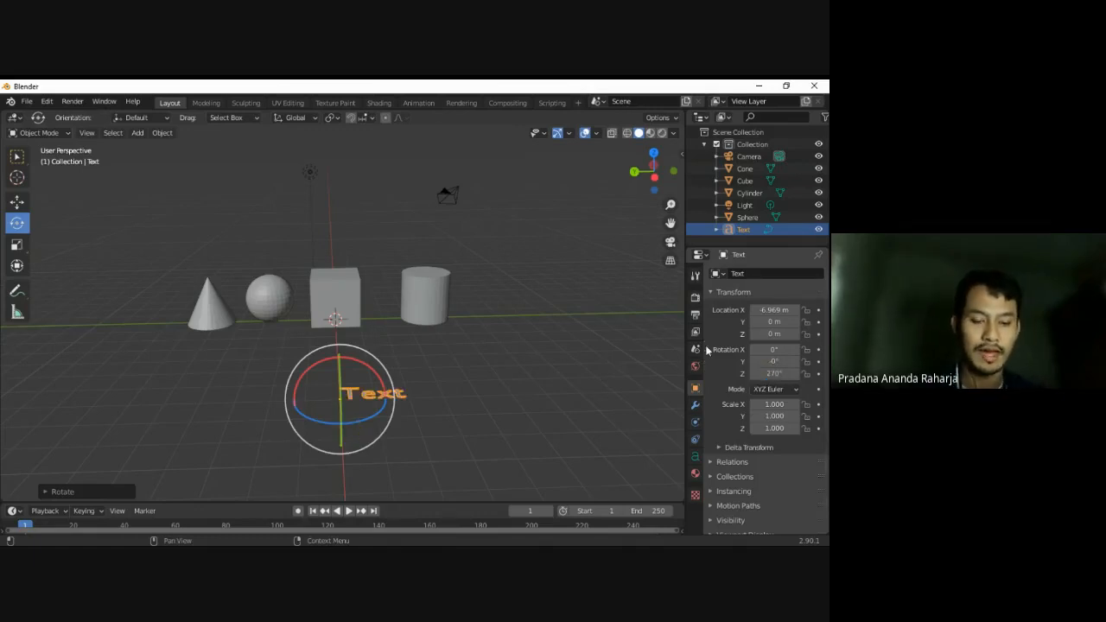
pyautogui.click(509, 418)
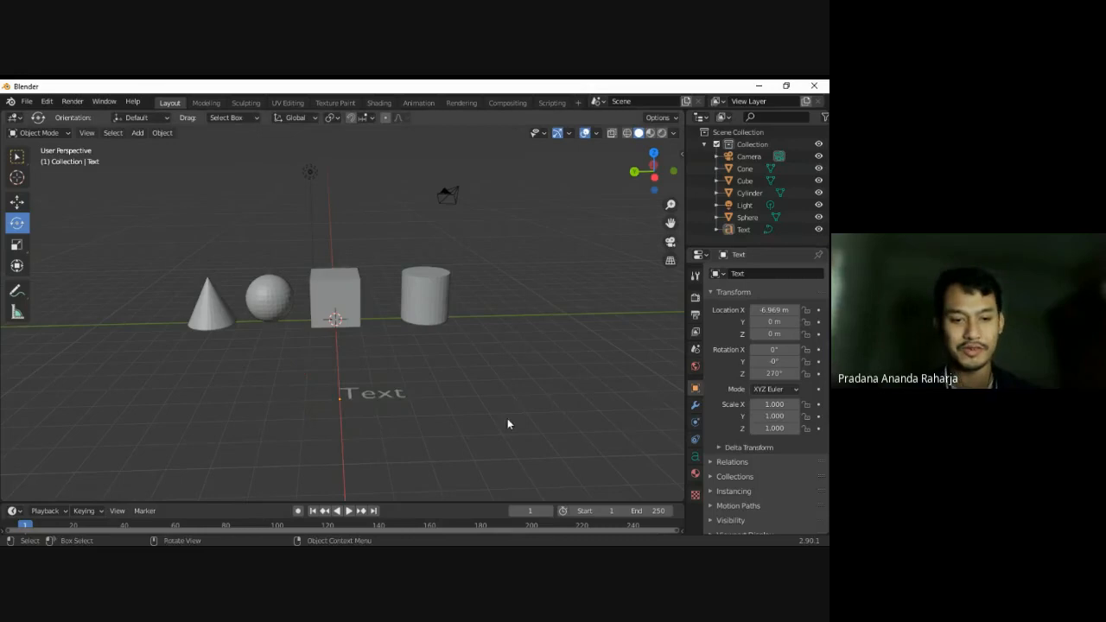
# - Move the text object to about X -5.41 m, Y 2.83 m, Z -0.39 m, in front of the cone and sphere
pyautogui.click(374, 396)
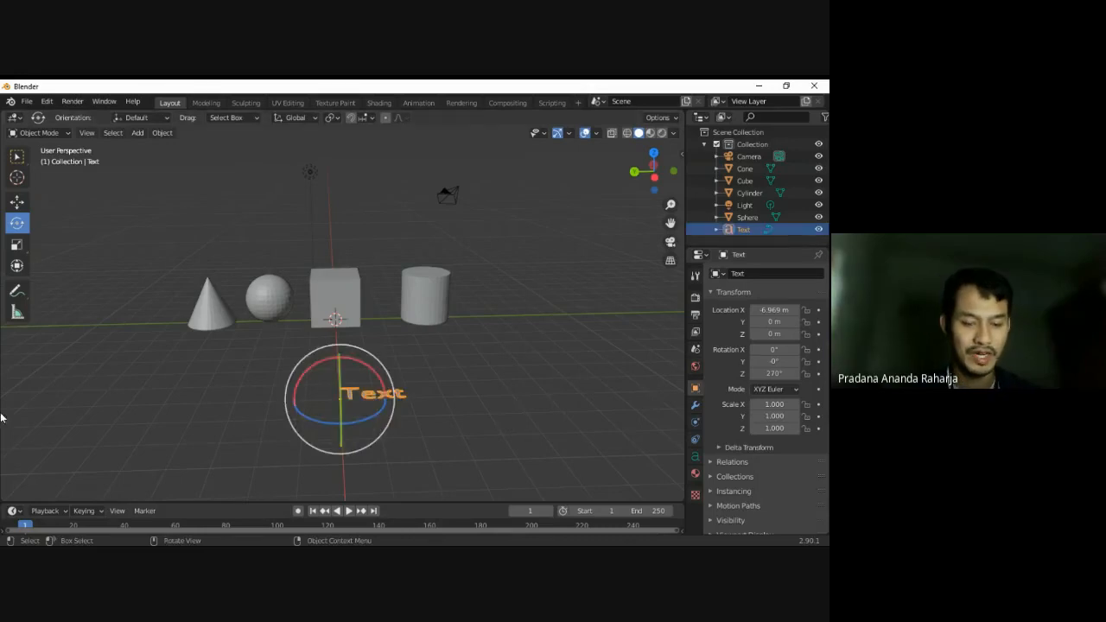
pyautogui.click(15, 159)
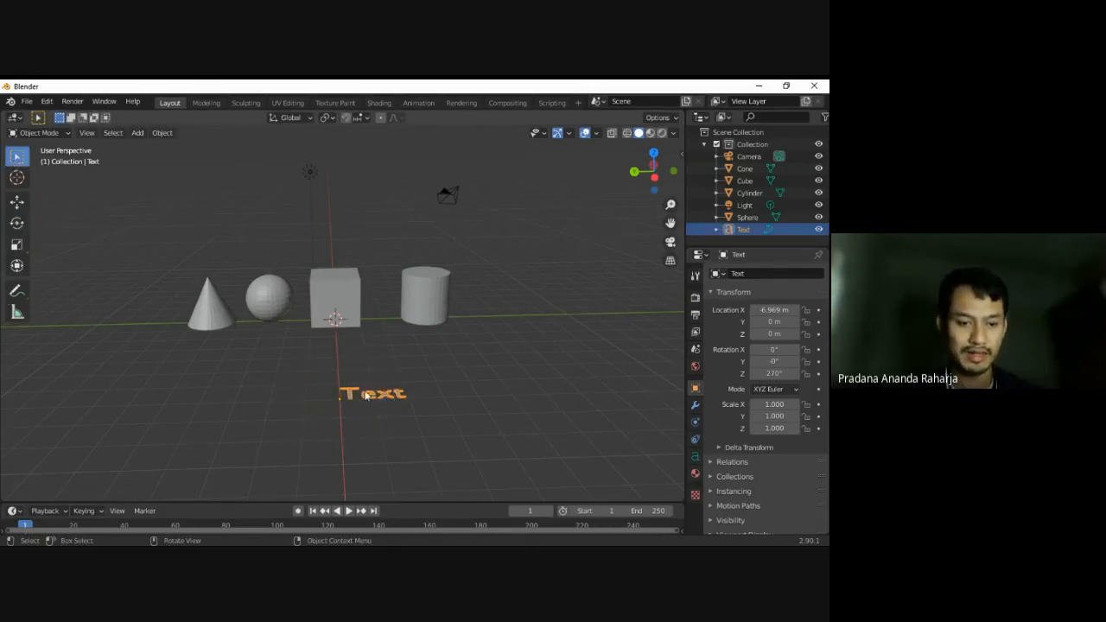
pyautogui.click(15, 202)
pyautogui.moveTo(304, 401); pyautogui.dragTo(246, 369)
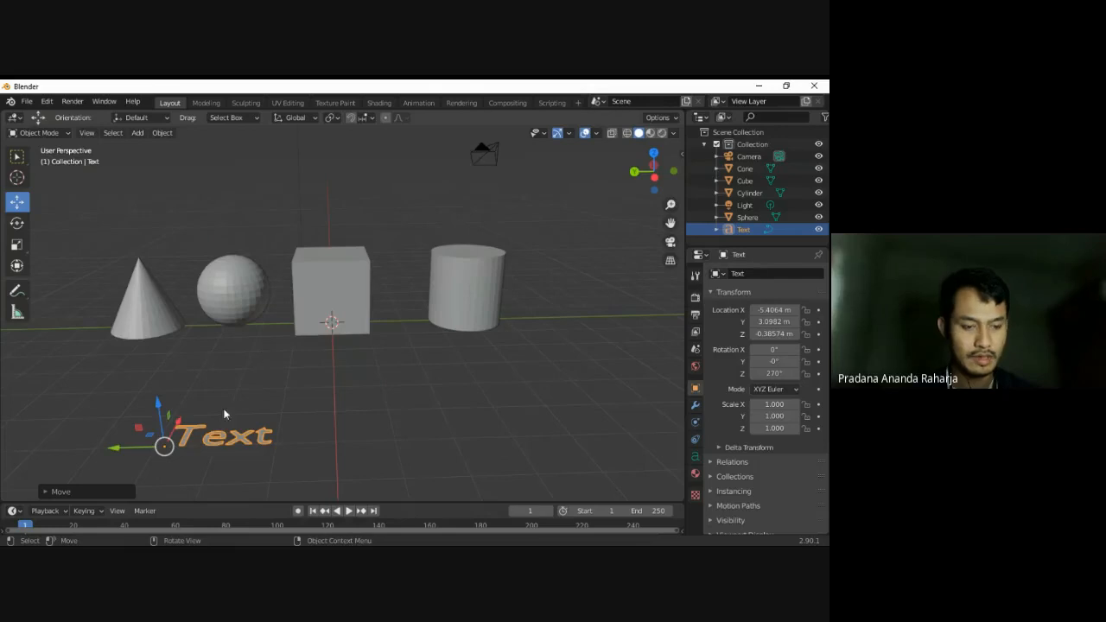
pyautogui.press('g')
pyautogui.press('y')
pyautogui.click(146, 450)
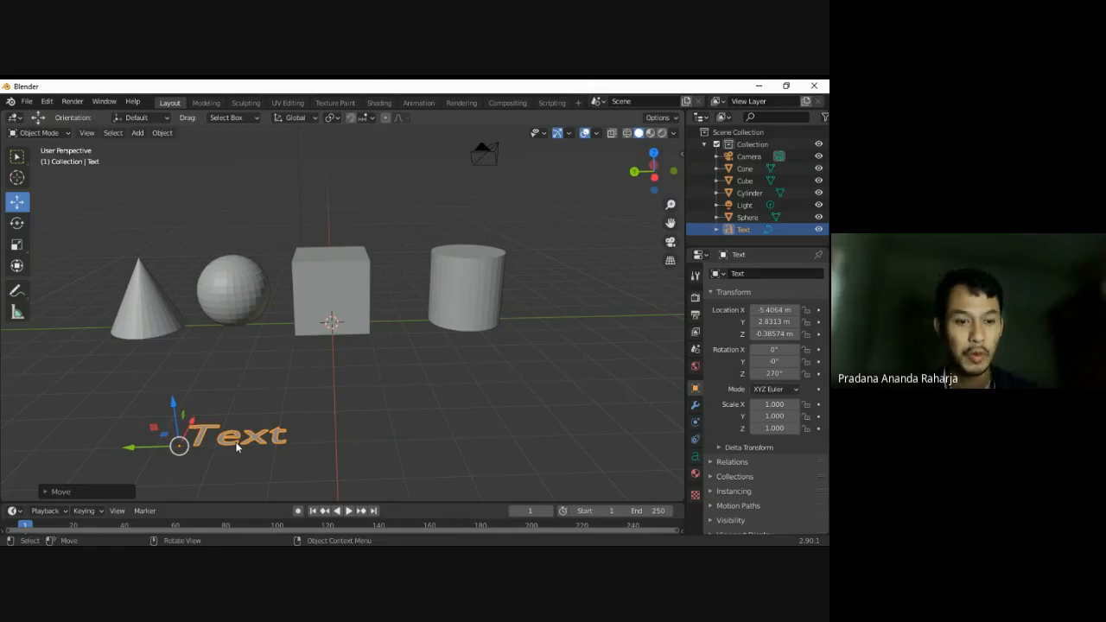
# - Replace the text object's content with "IT Telkom Purwokerto"
pyautogui.press('Tab')
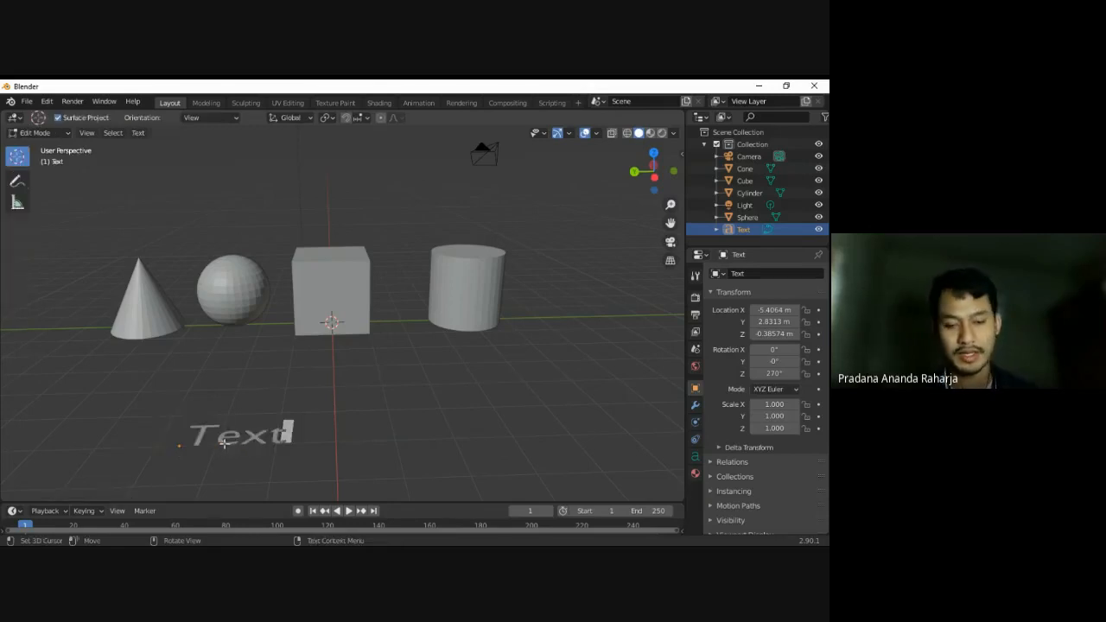
pyautogui.press('BackSpace')
pyautogui.press('BackSpace')
pyautogui.press('BackSpace')
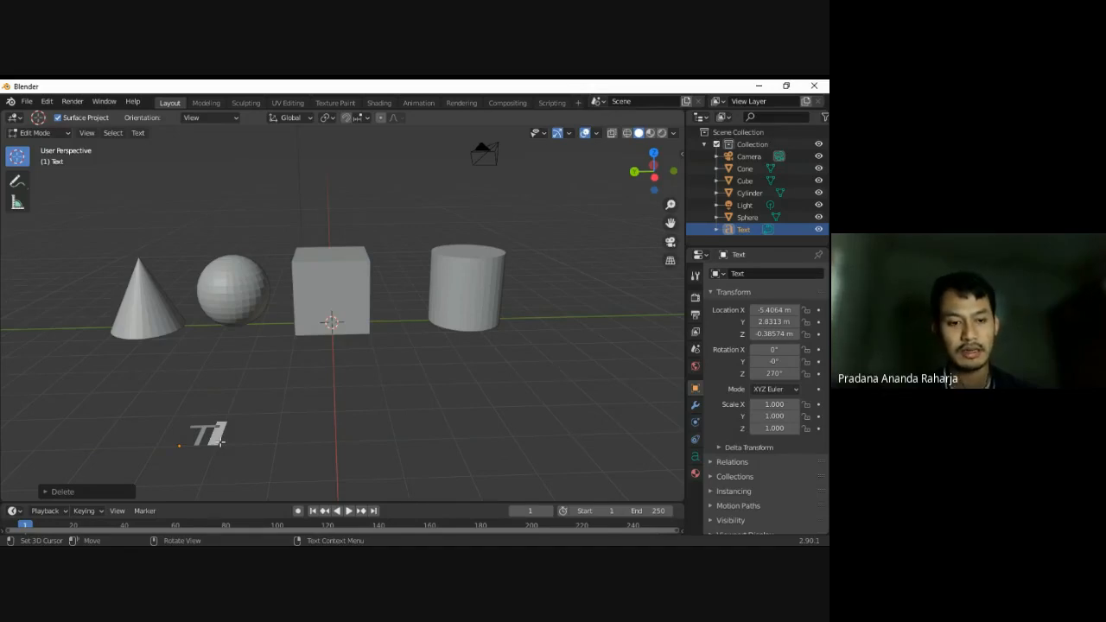
pyautogui.press('BackSpace')
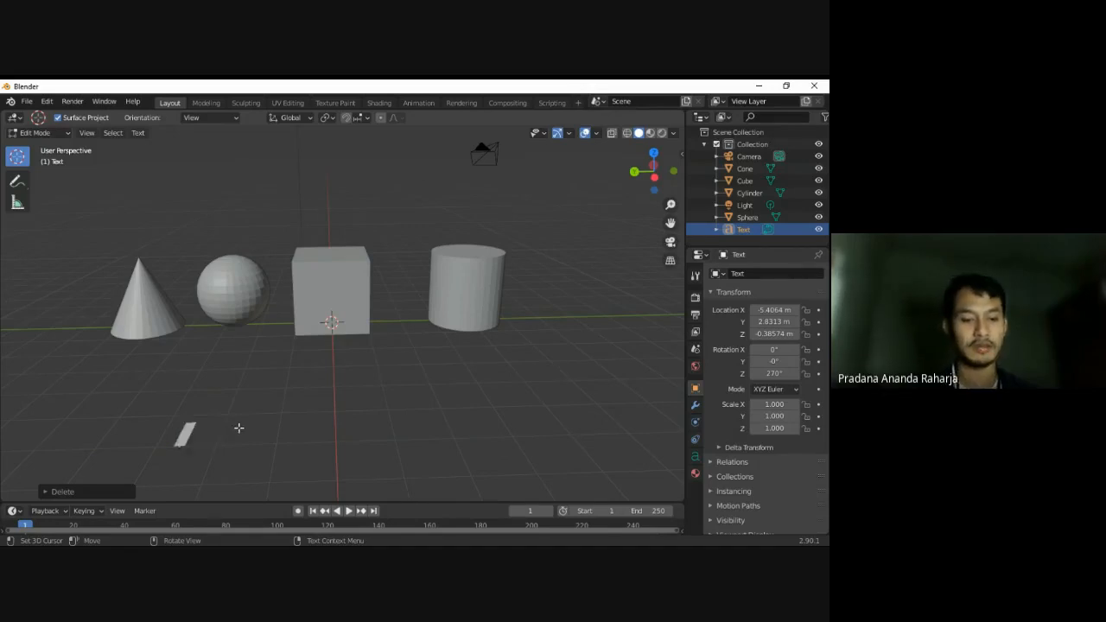
pyautogui.write('IT Telko')
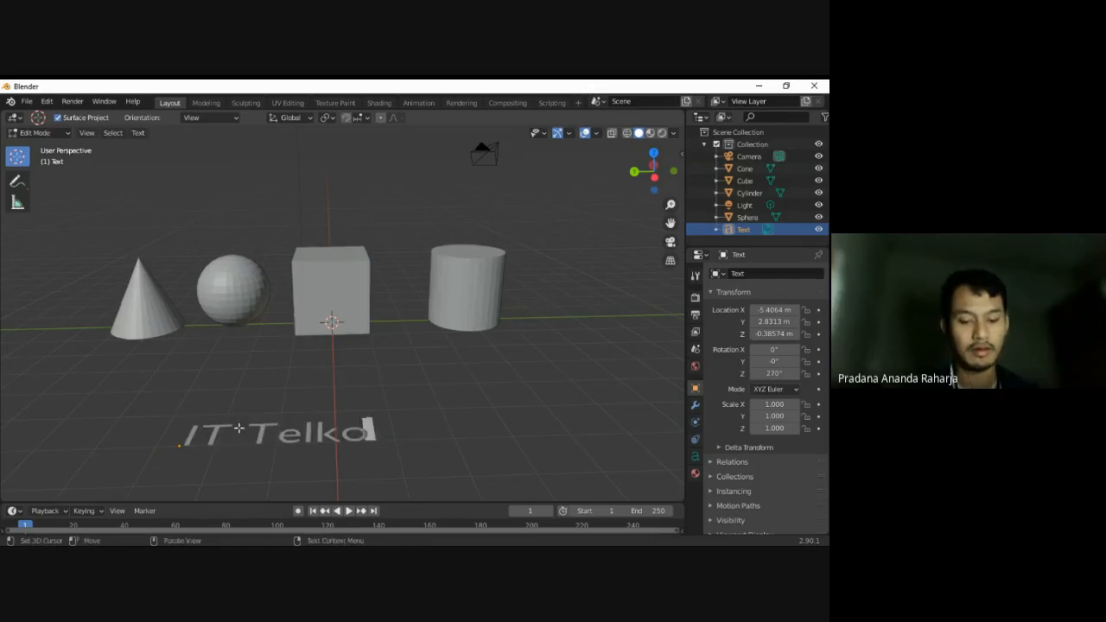
pyautogui.write('m Purwokerto')
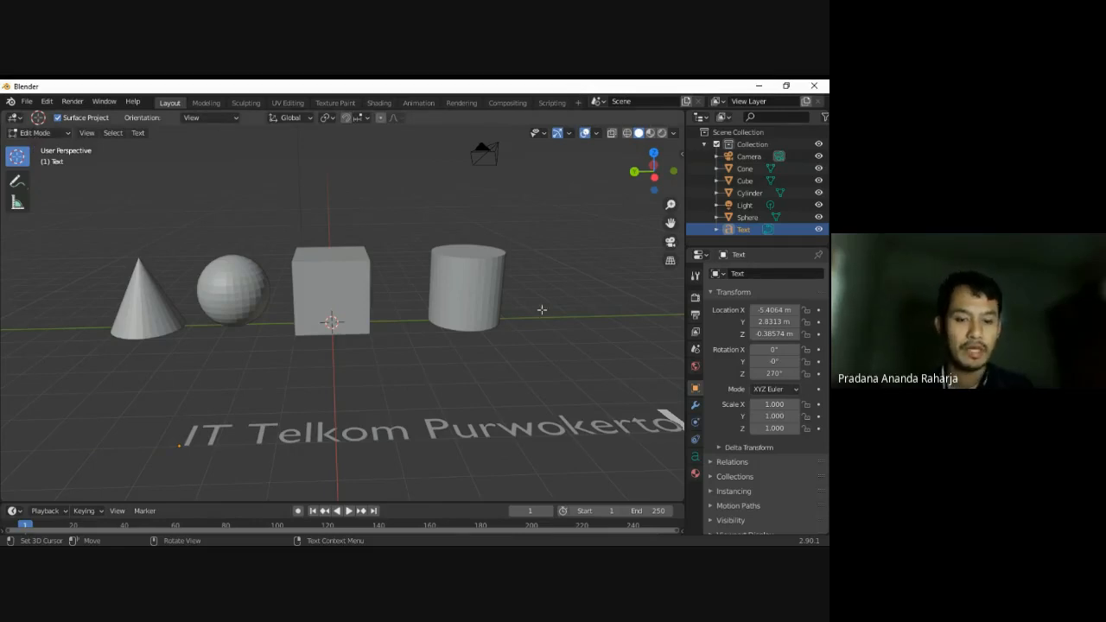
# - Place the 3D cursor near the base of the cube and return the text object to Object Mode
pyautogui.click(57, 134)
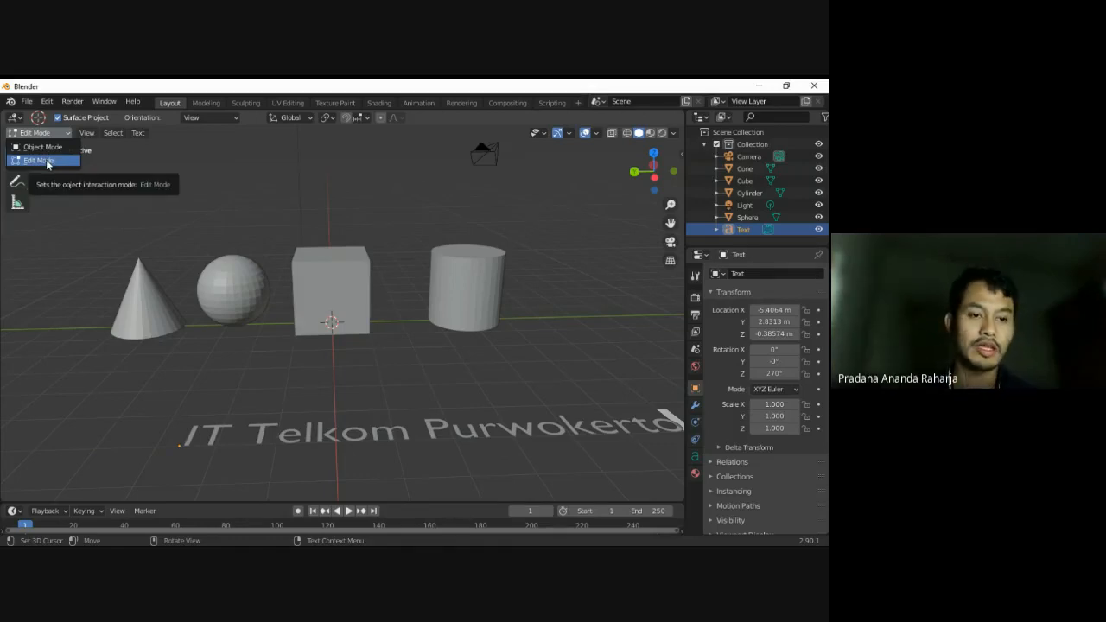
pyautogui.click(47, 161)
pyautogui.click(58, 129)
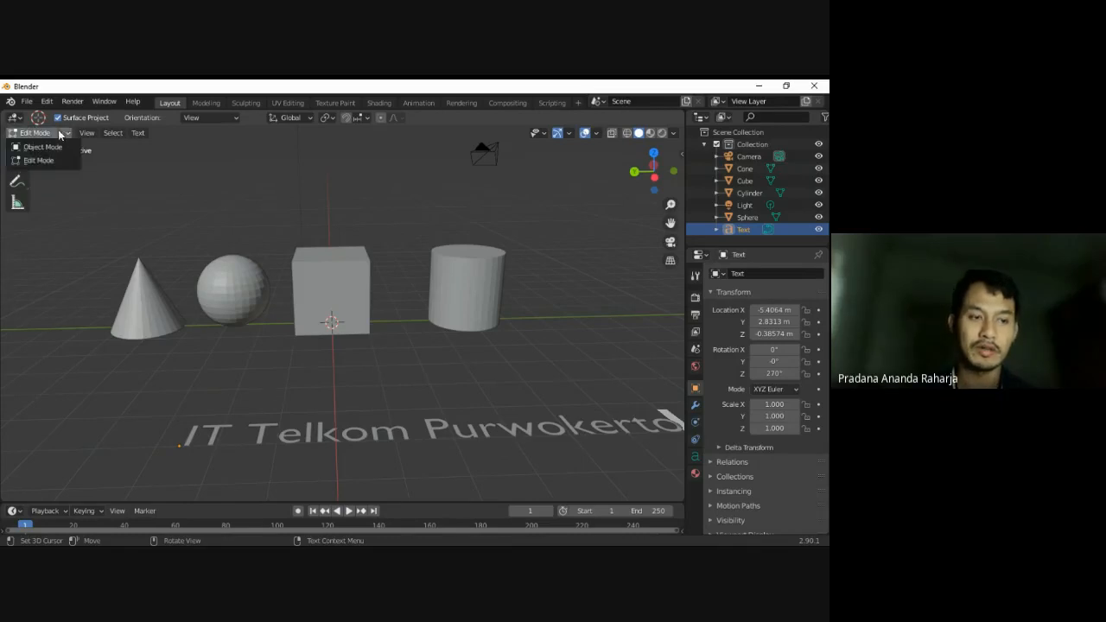
pyautogui.click(49, 164)
pyautogui.click(432, 429)
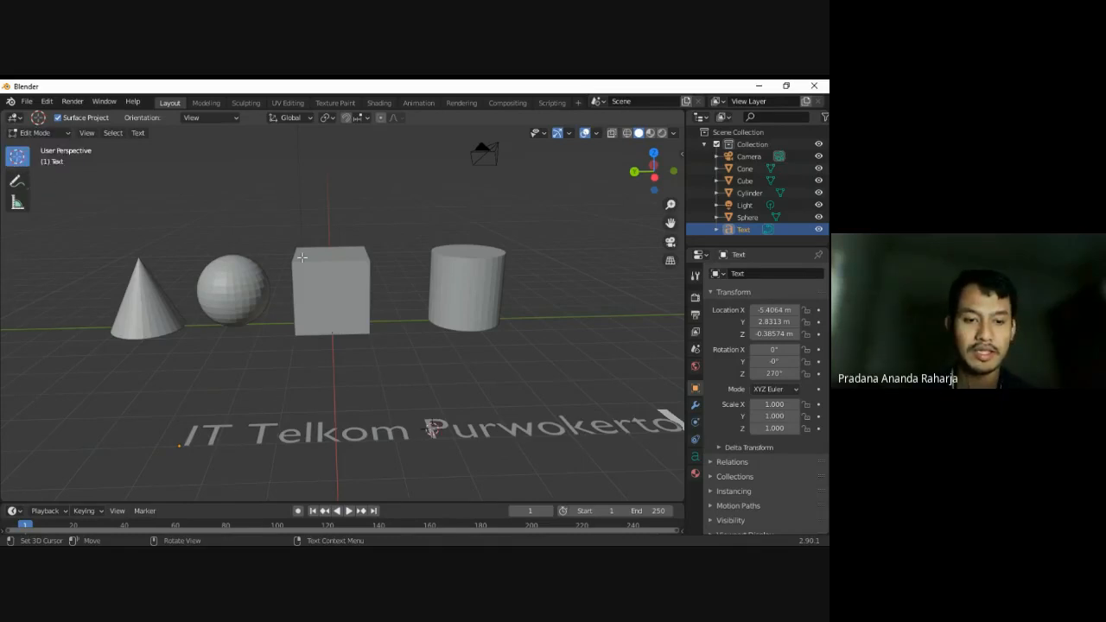
pyautogui.click(302, 258)
pyautogui.click(328, 319)
pyautogui.click(43, 134)
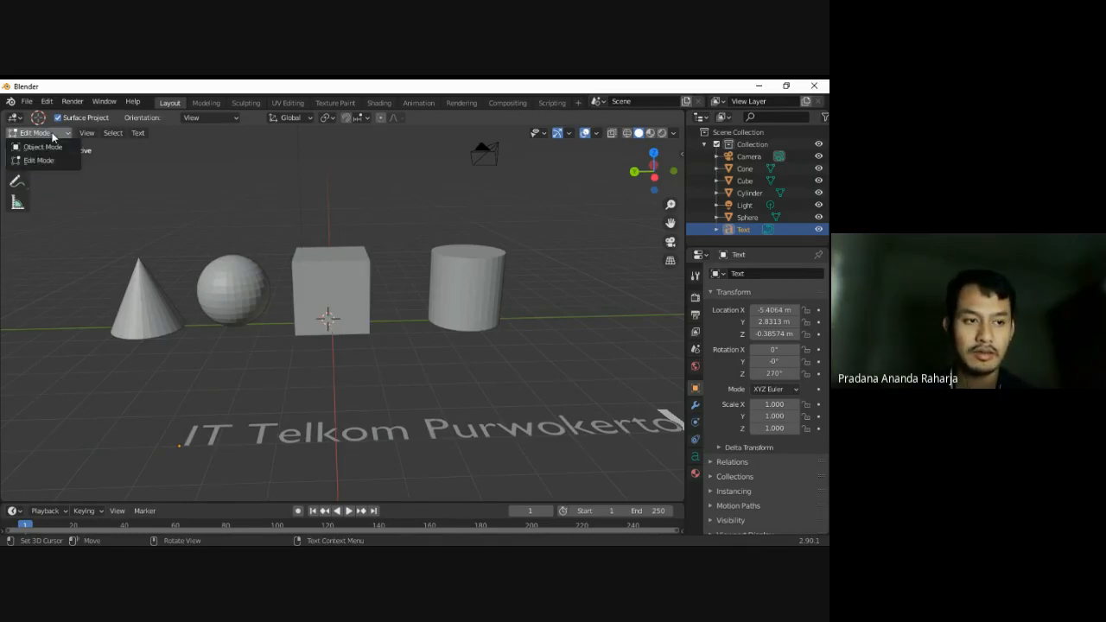
pyautogui.click(47, 147)
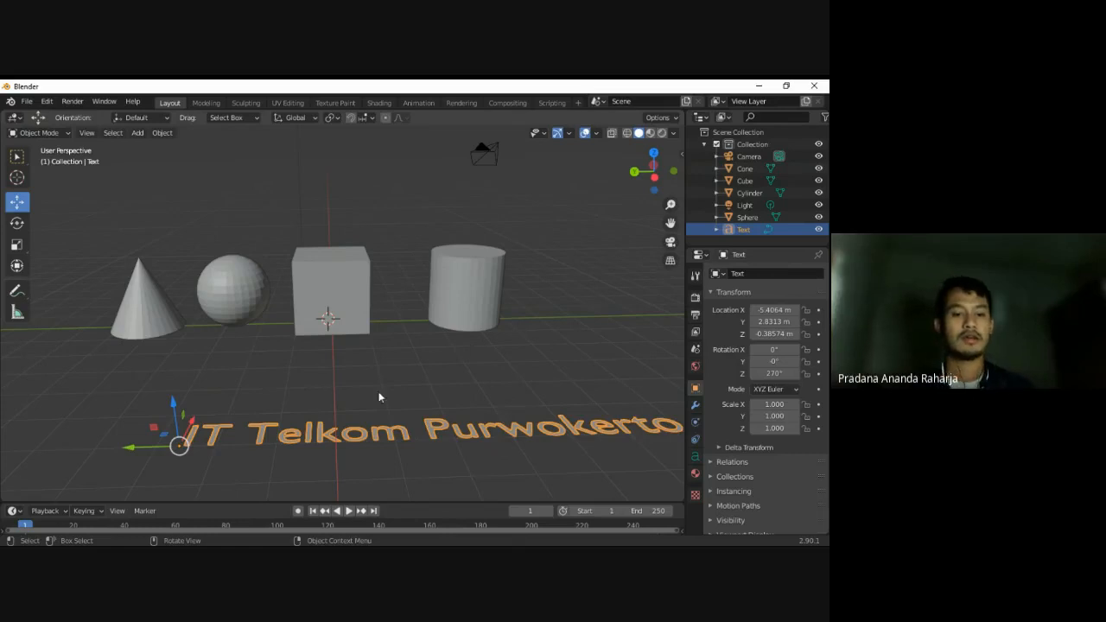
# - Move the text object to about X -3 m, Y 3.92 m and stand it upright with an X rotation of 90°
pyautogui.moveTo(143, 449); pyautogui.dragTo(167, 335)
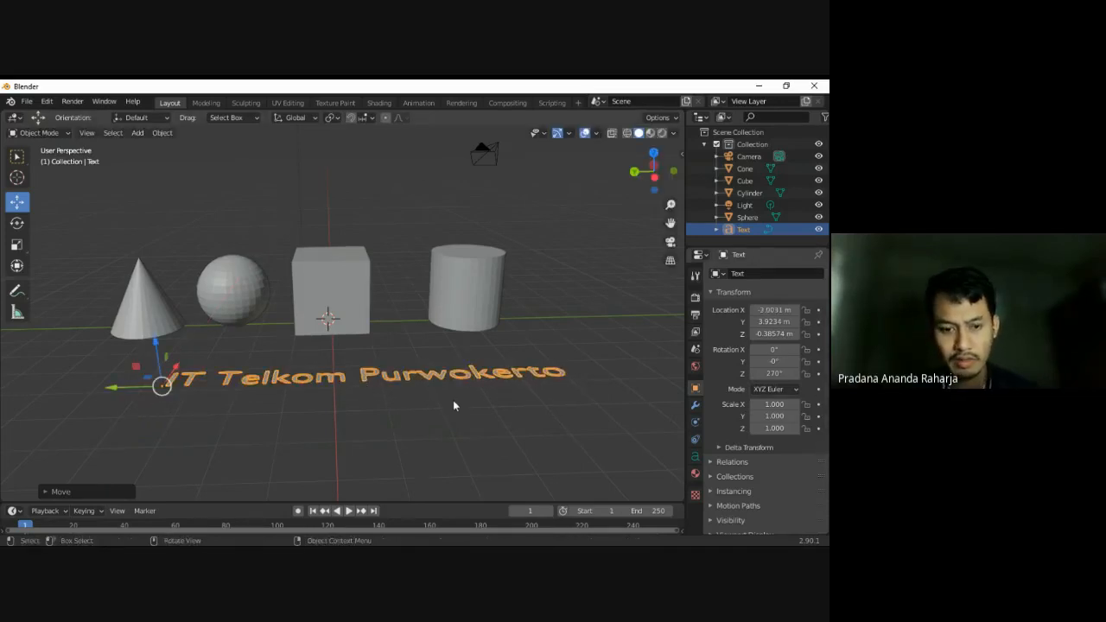
pyautogui.click(766, 361)
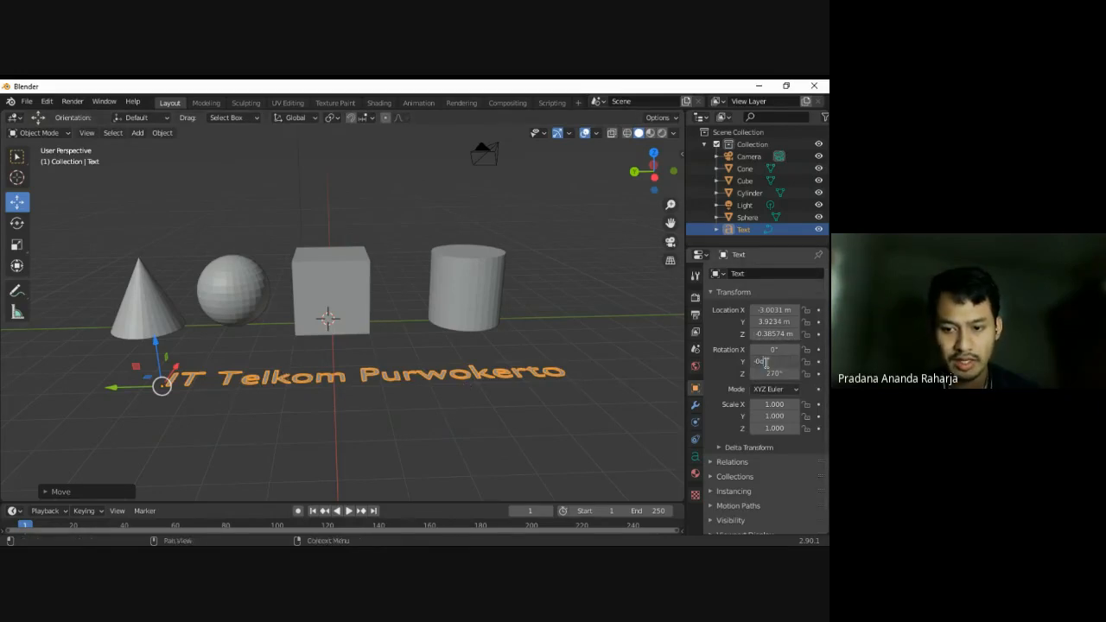
pyautogui.moveTo(766, 363); pyautogui.dragTo(693, 355)
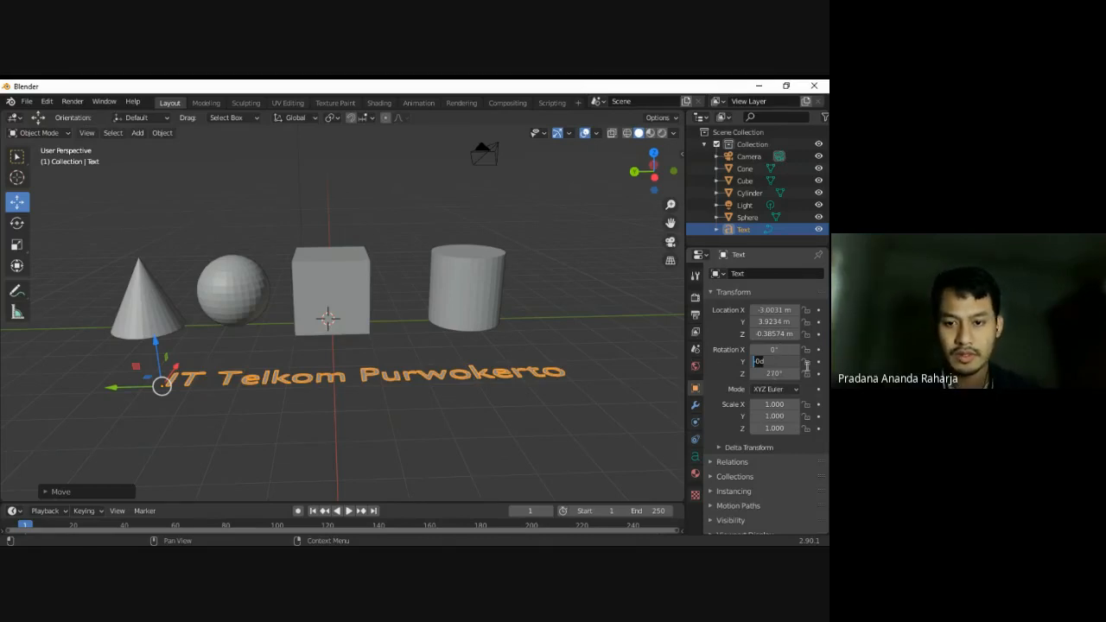
pyautogui.click(777, 349)
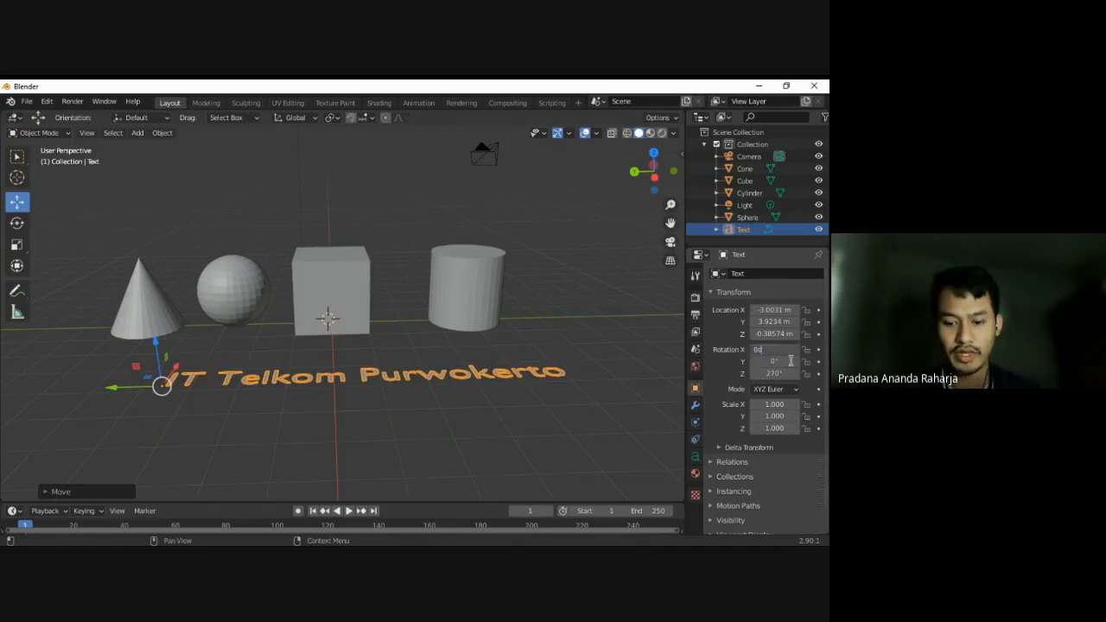
pyautogui.press('BackSpace')
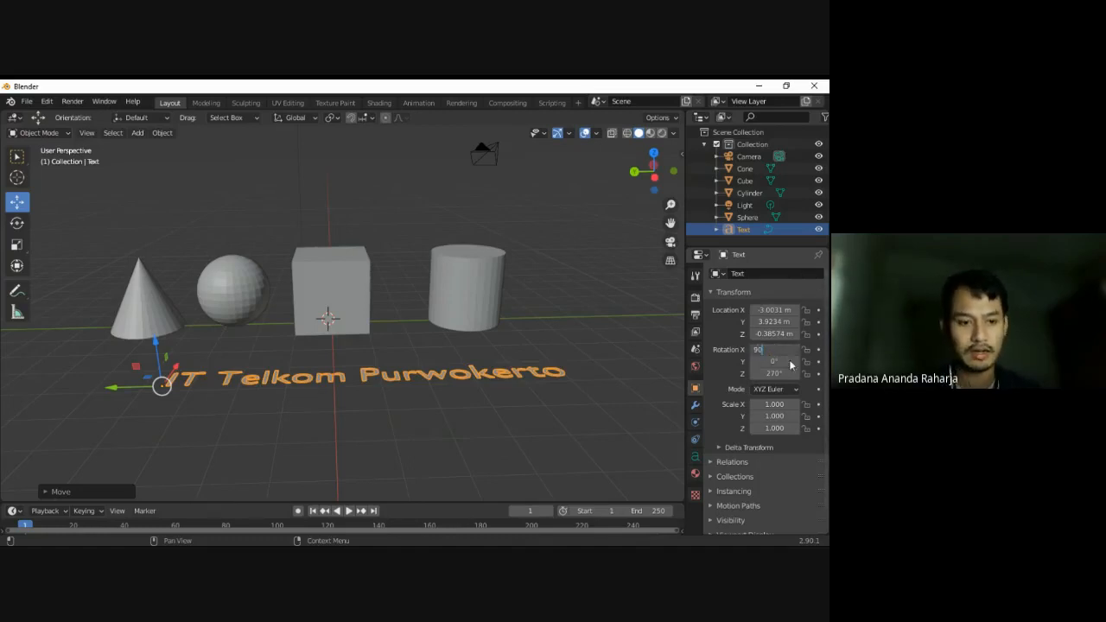
pyautogui.press('Return')
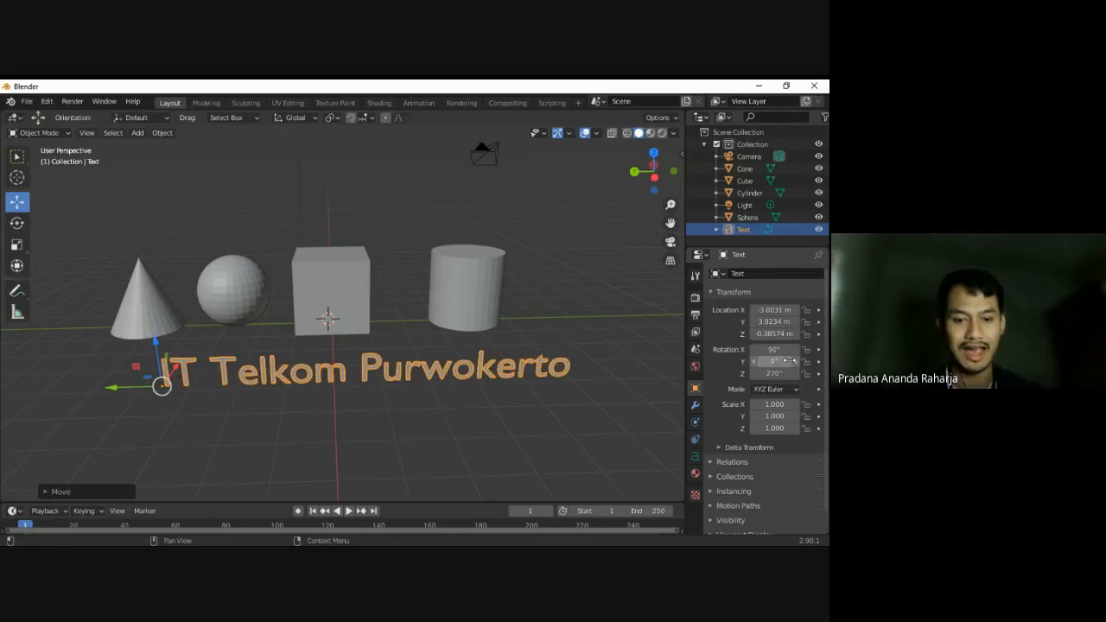
# - Examine the upright text's placement in front of the cone, sphere, cube and cylinder from several angles, leaving the text deselected
pyautogui.click(586, 446)
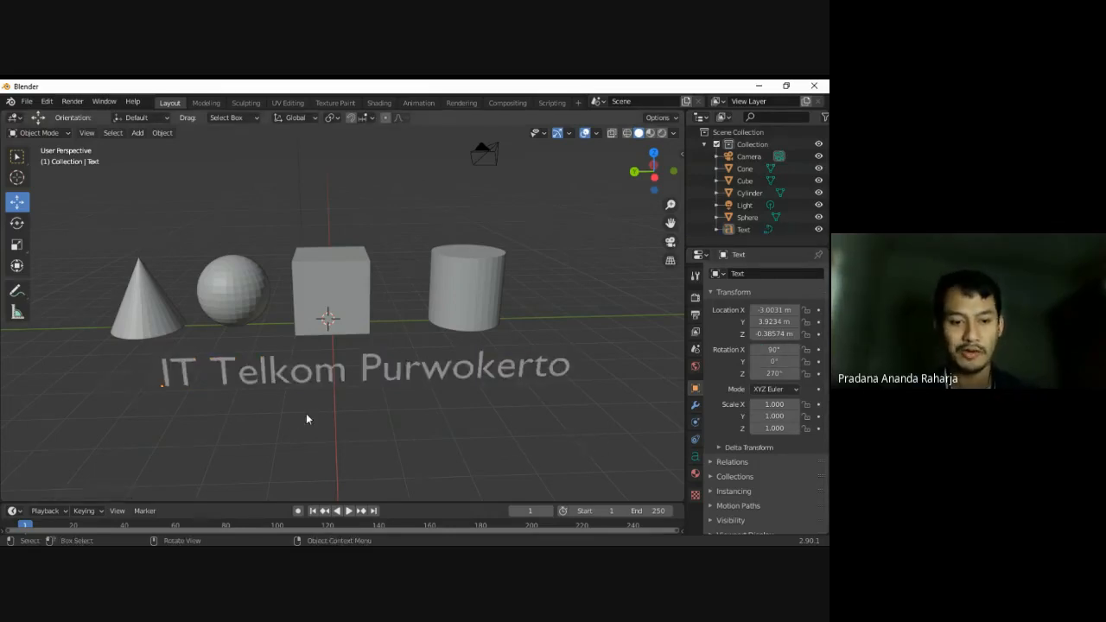
pyautogui.moveTo(319, 422); pyautogui.dragTo(352, 410, button='middle')
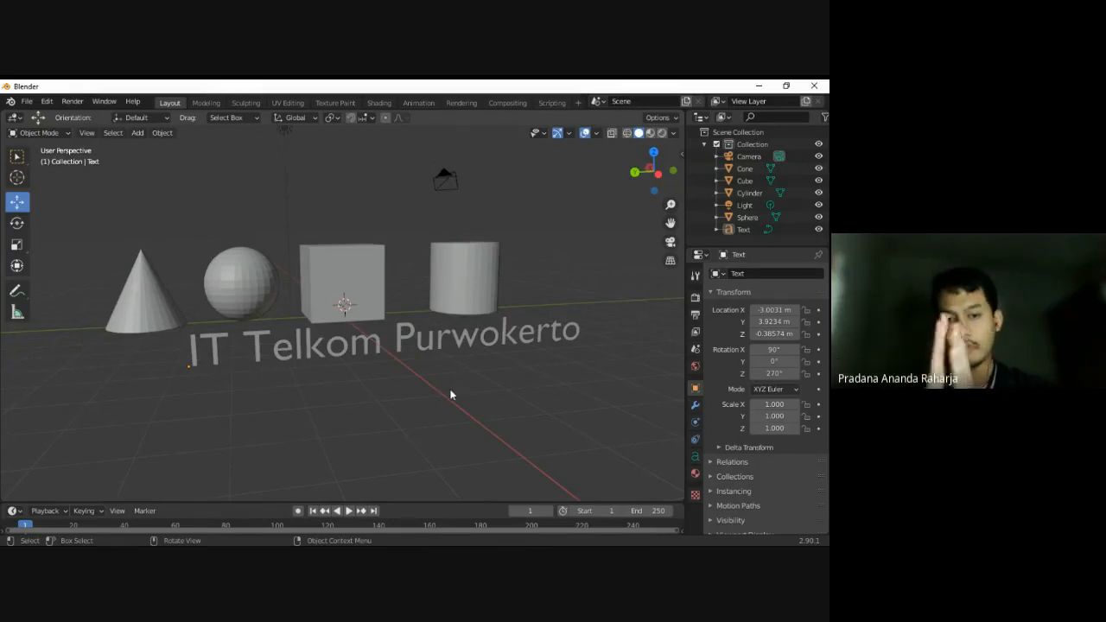
pyautogui.click(294, 349)
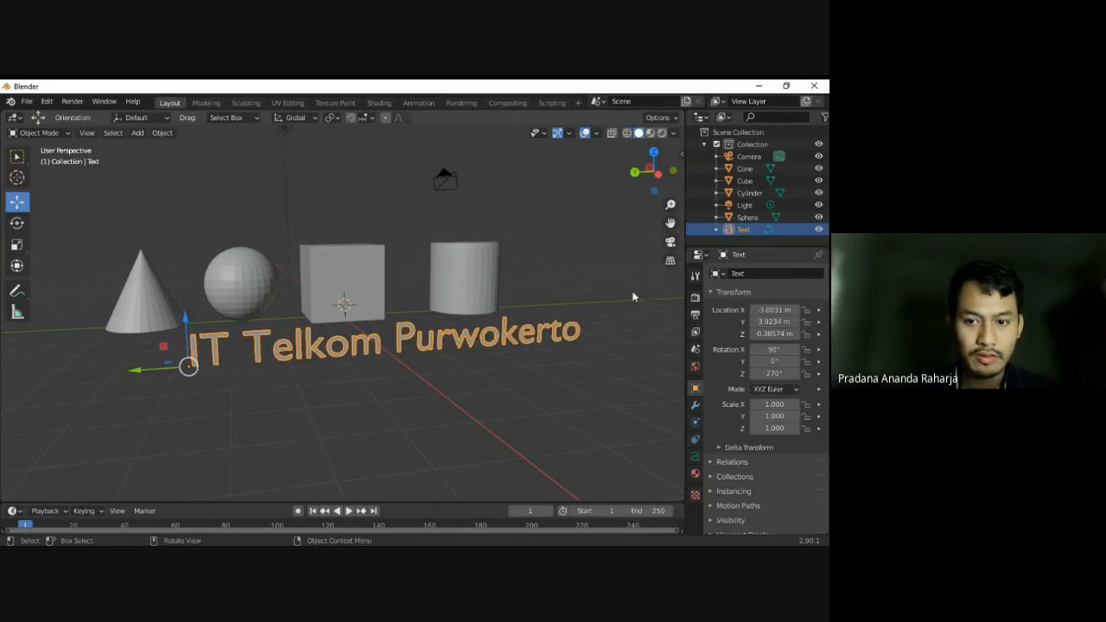
pyautogui.scroll(-1, 714, 230)
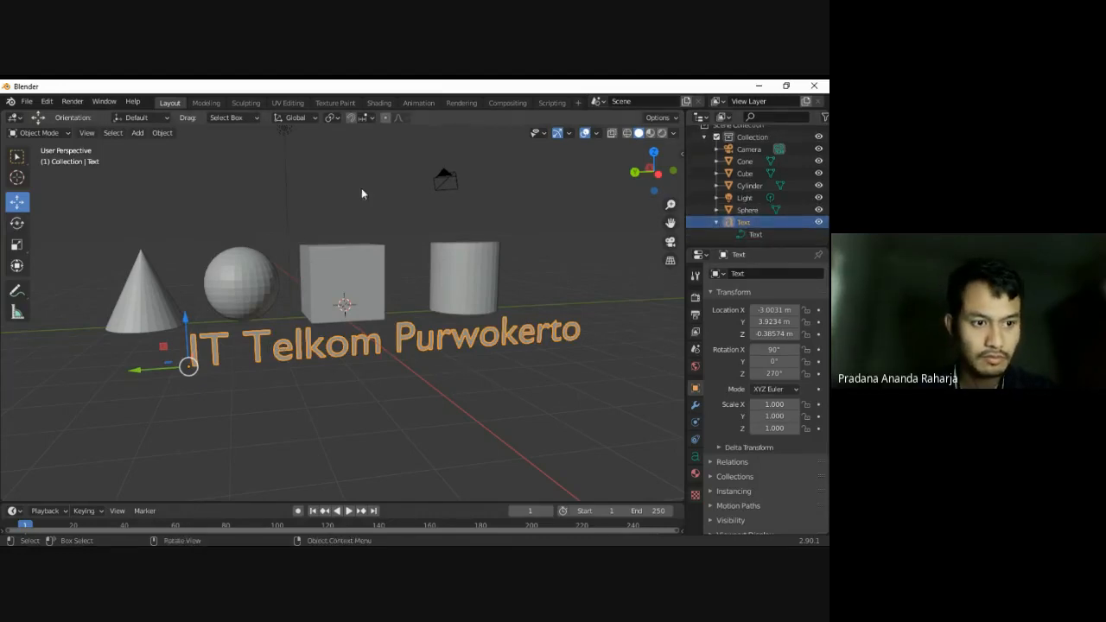
pyautogui.click(374, 118)
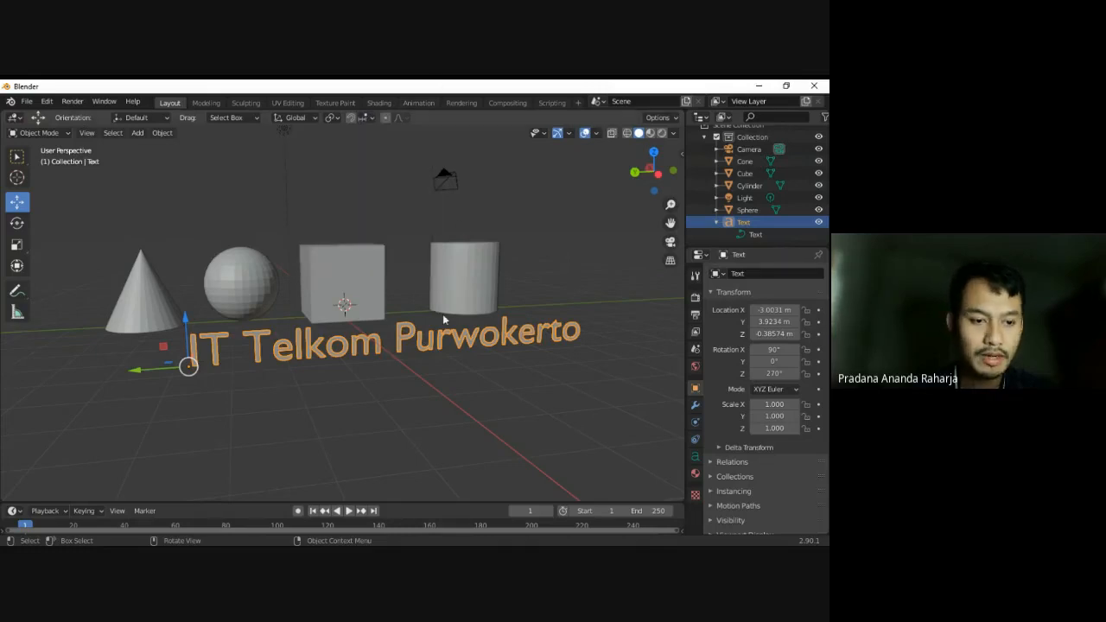
pyautogui.moveTo(444, 320)
pyautogui.mouseDown(button='middle')
pyautogui.moveTo(420, 334)
pyautogui.moveTo(433, 338)
pyautogui.mouseUp(button='middle')
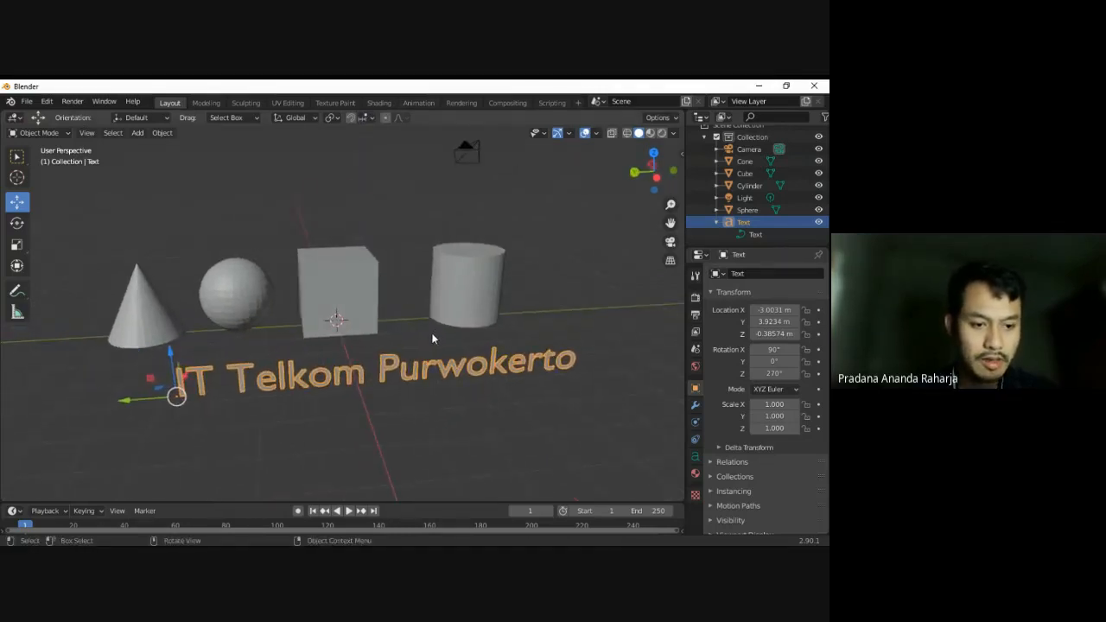
pyautogui.click(433, 334)
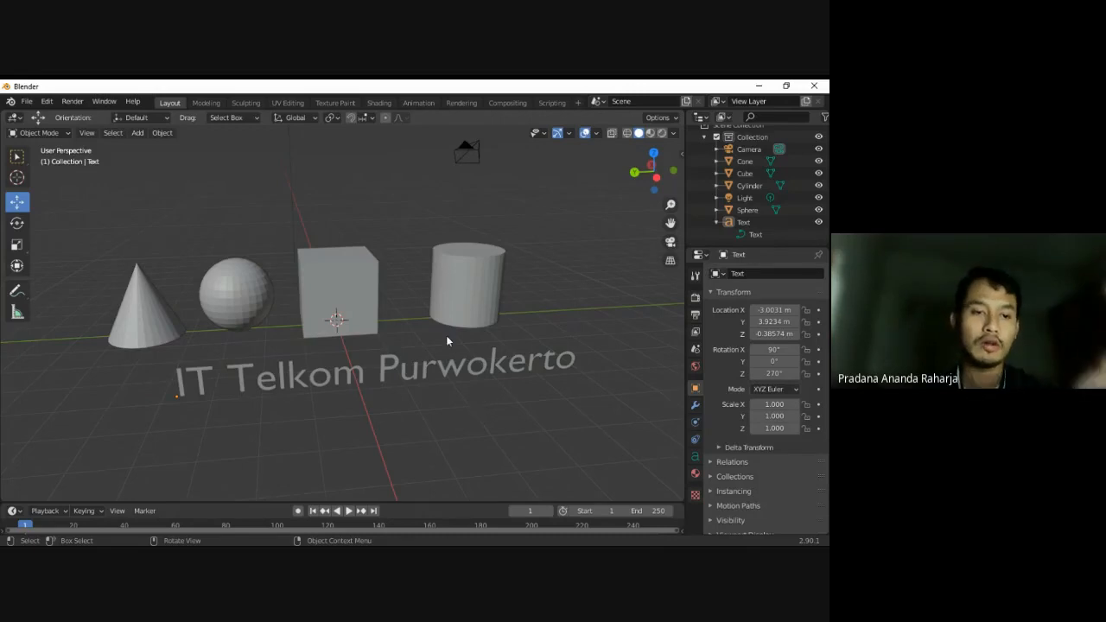
pyautogui.scroll(-2, 449, 337)
pyautogui.scroll(1, 452, 343)
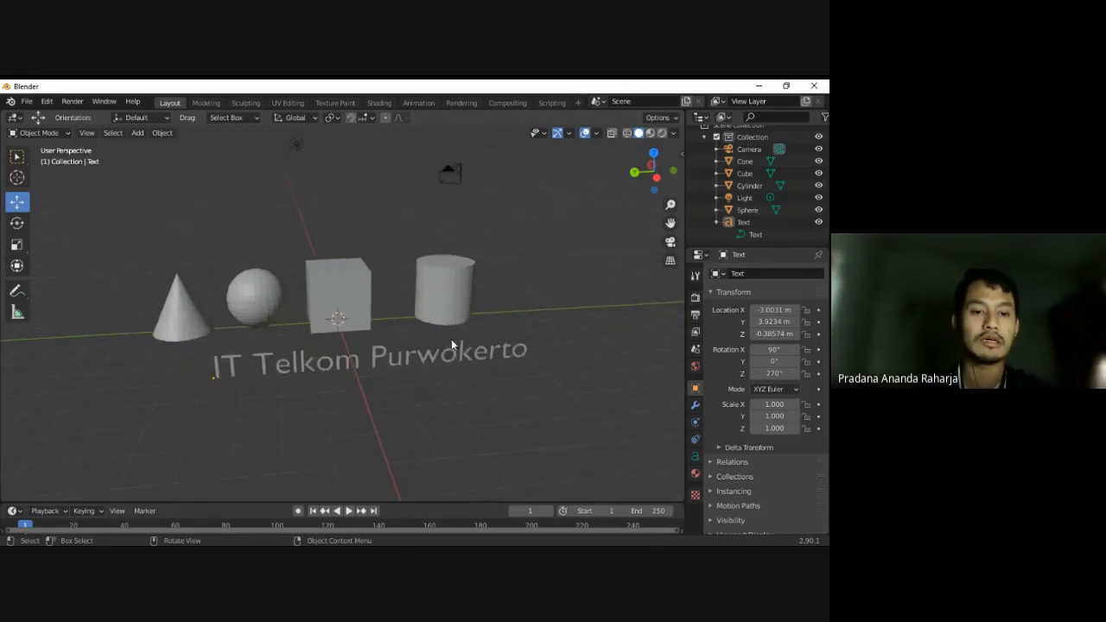
pyautogui.scroll(1, 451, 344)
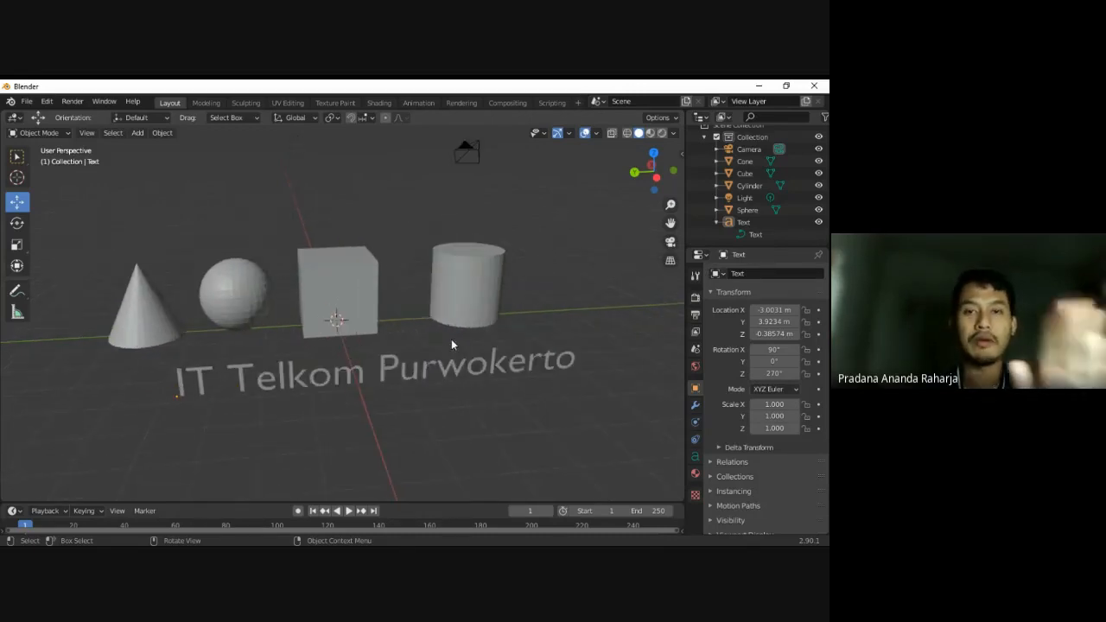